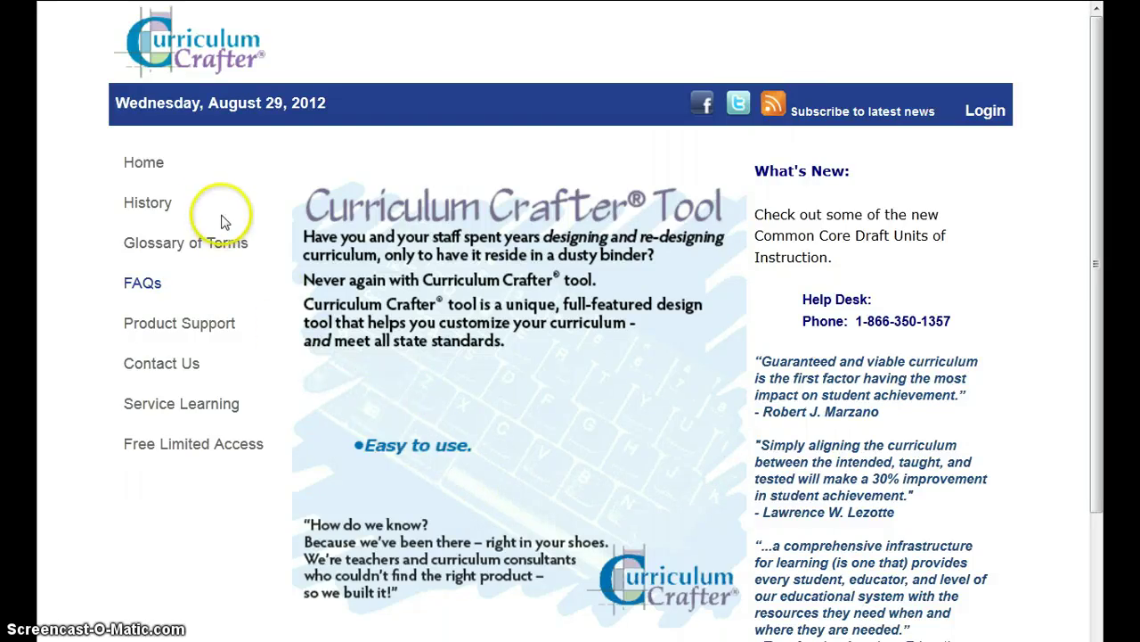
- Log in to Curriculum Crafter with the account's user name and password, and dismiss the offer to remember the password
left_click(983, 120)
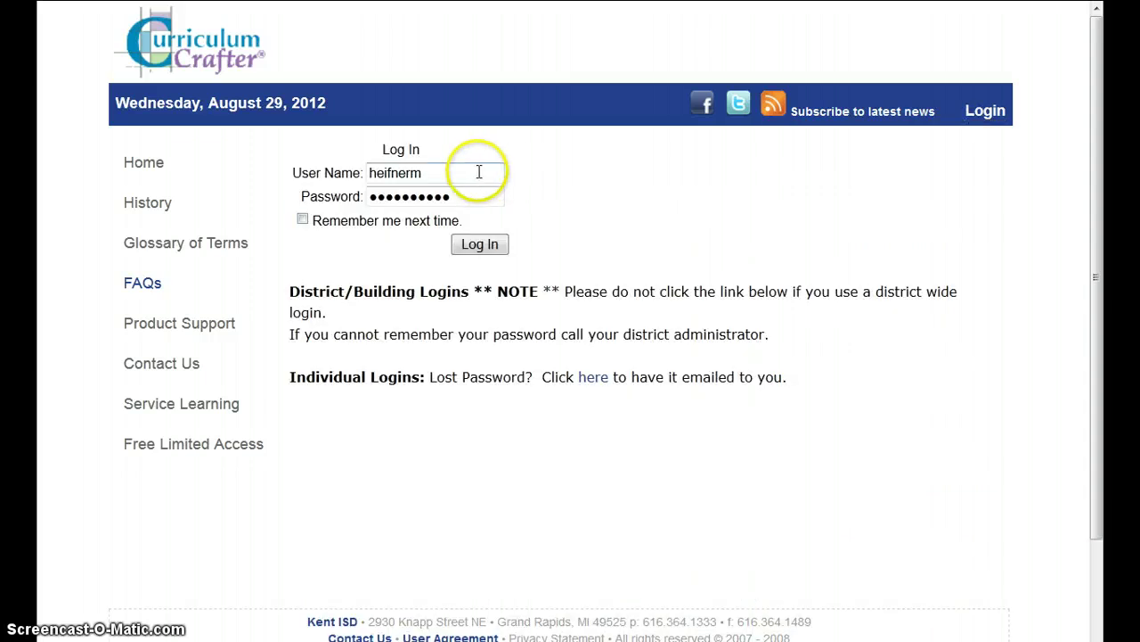
left_click_drag(430, 178, 334, 164)
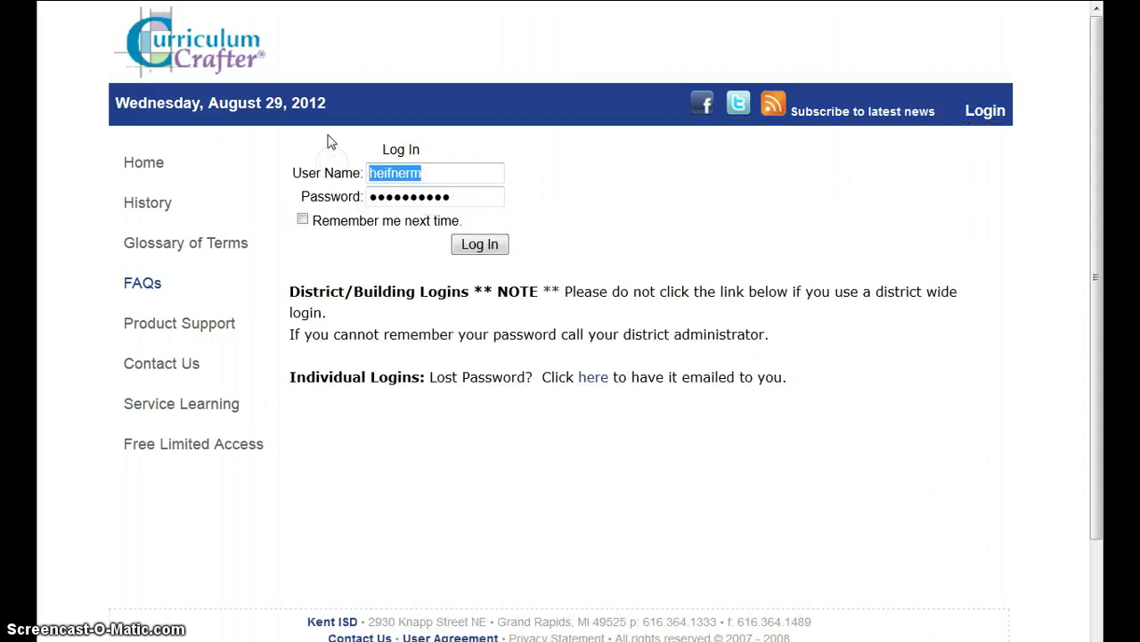
type("he")
key("Tab")
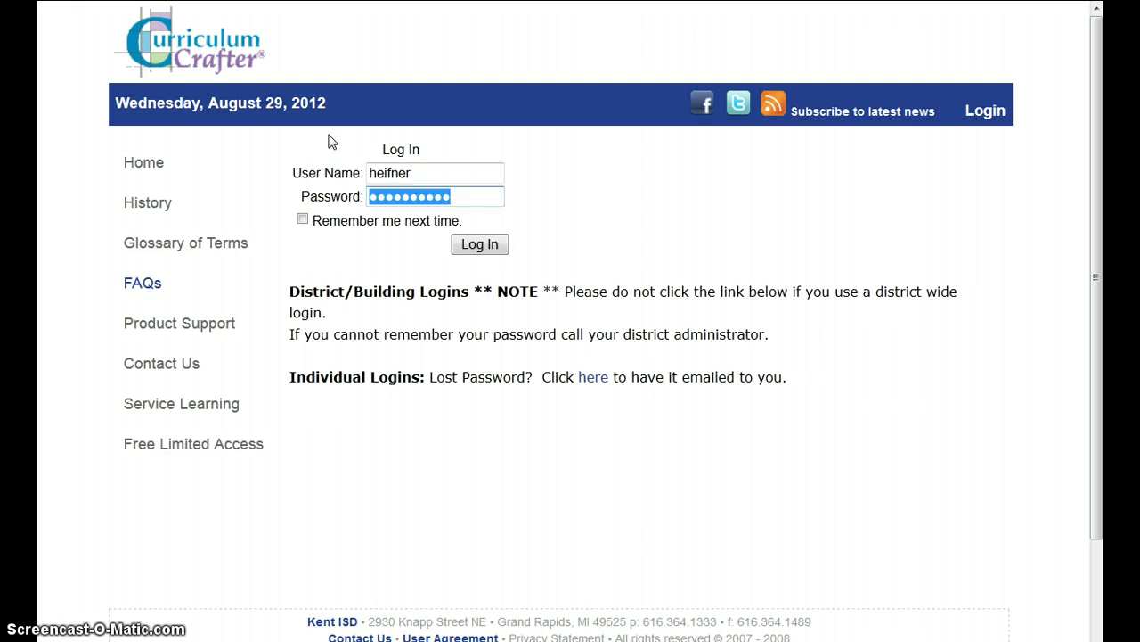
key("ctrl+v")
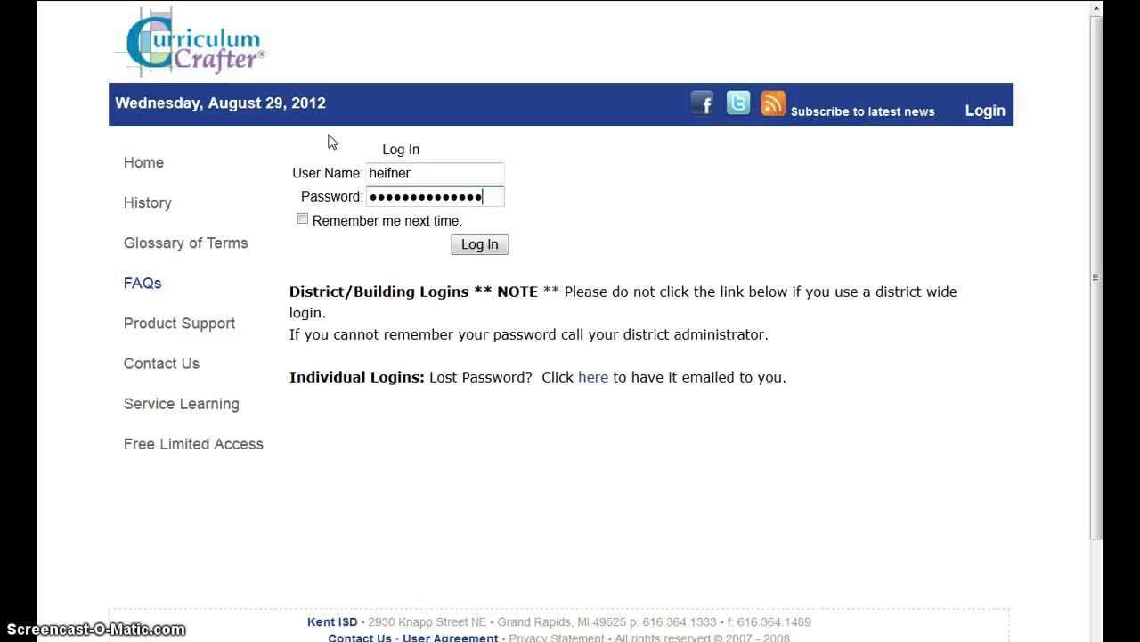
left_click(468, 241)
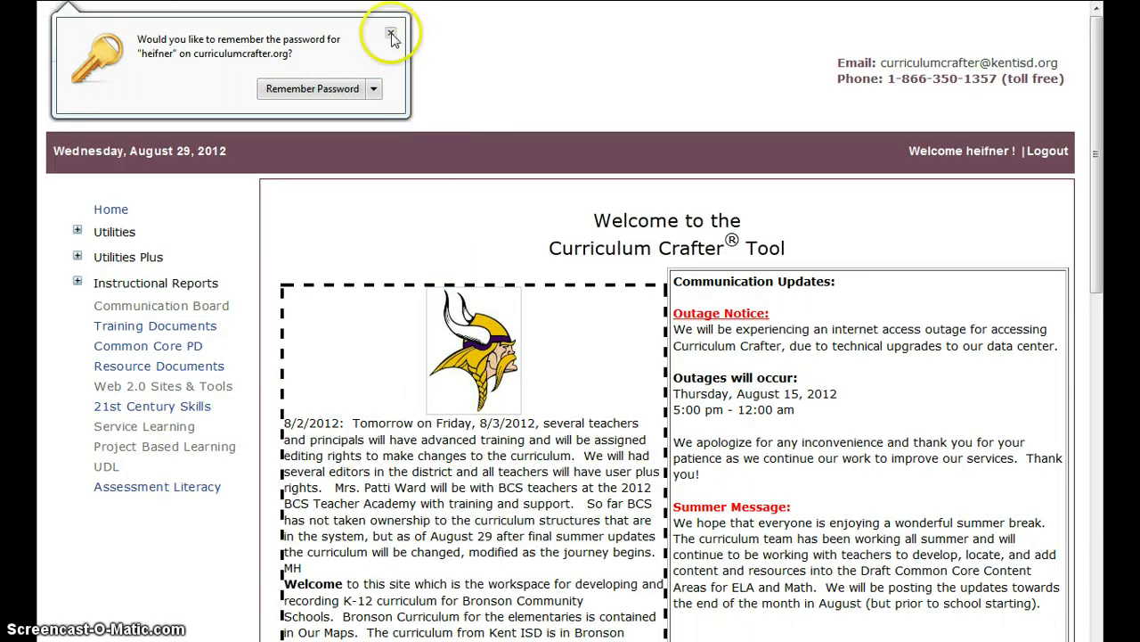
left_click(391, 35)
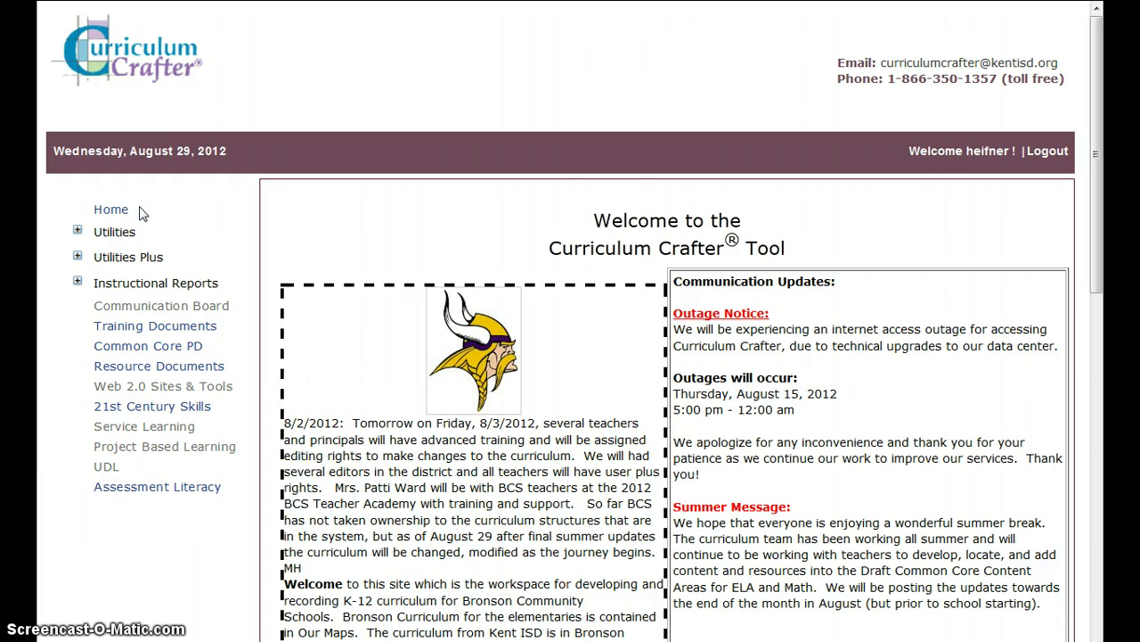
- Review the home page's district notes, communication updates and list of currently available curriculum
left_click(110, 212)
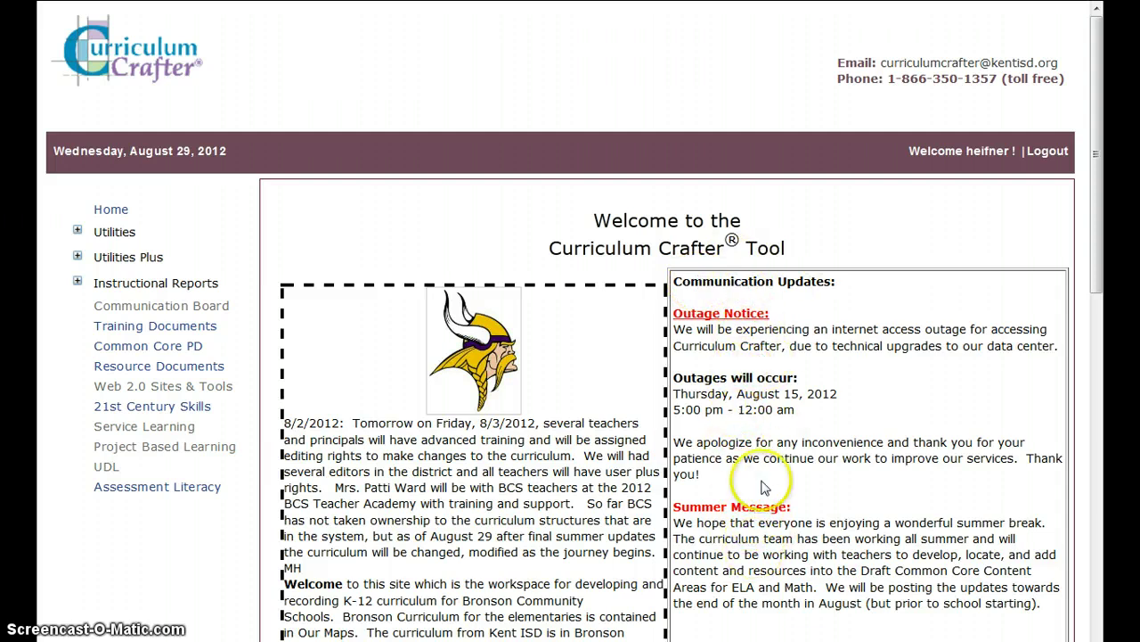
scroll(766, 458, "down", 6)
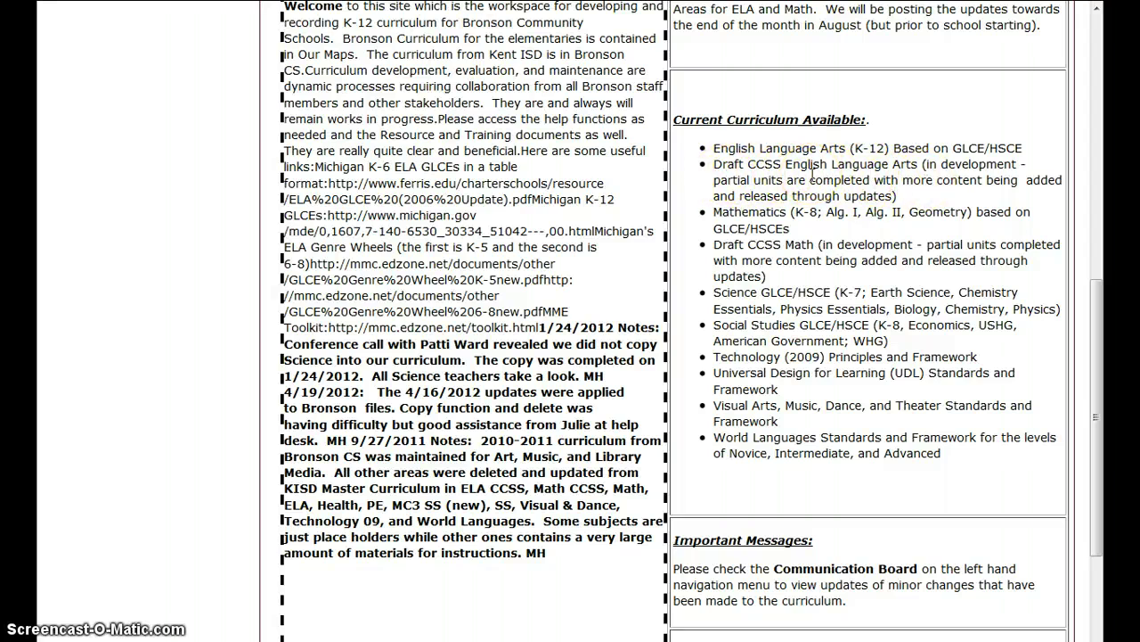
scroll(808, 230, "up", 5)
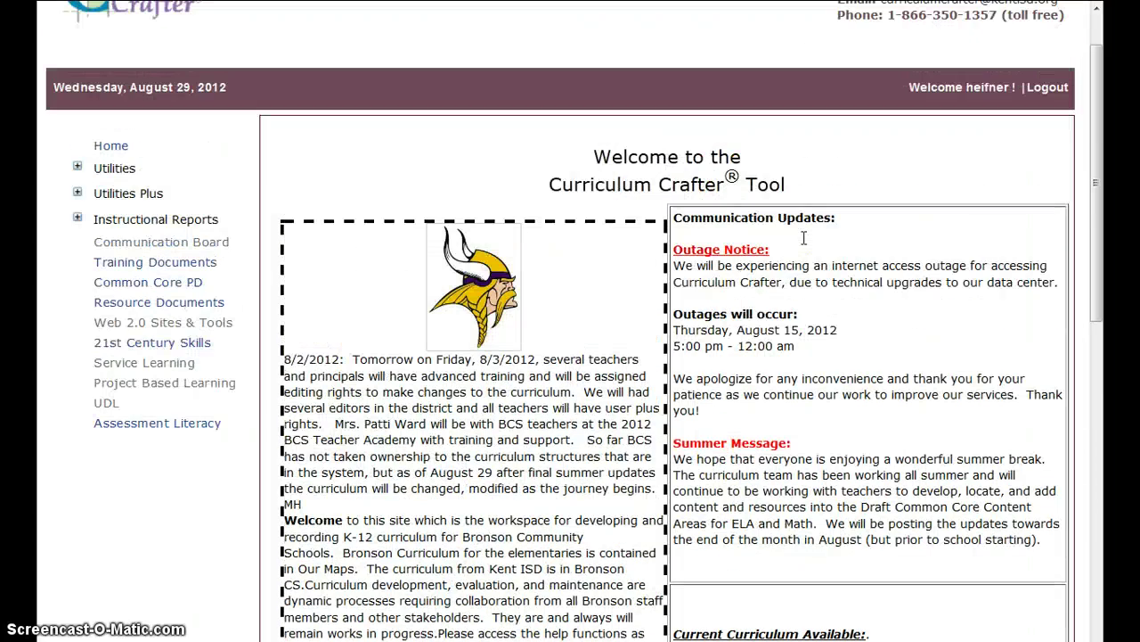
scroll(804, 238, "up", 1)
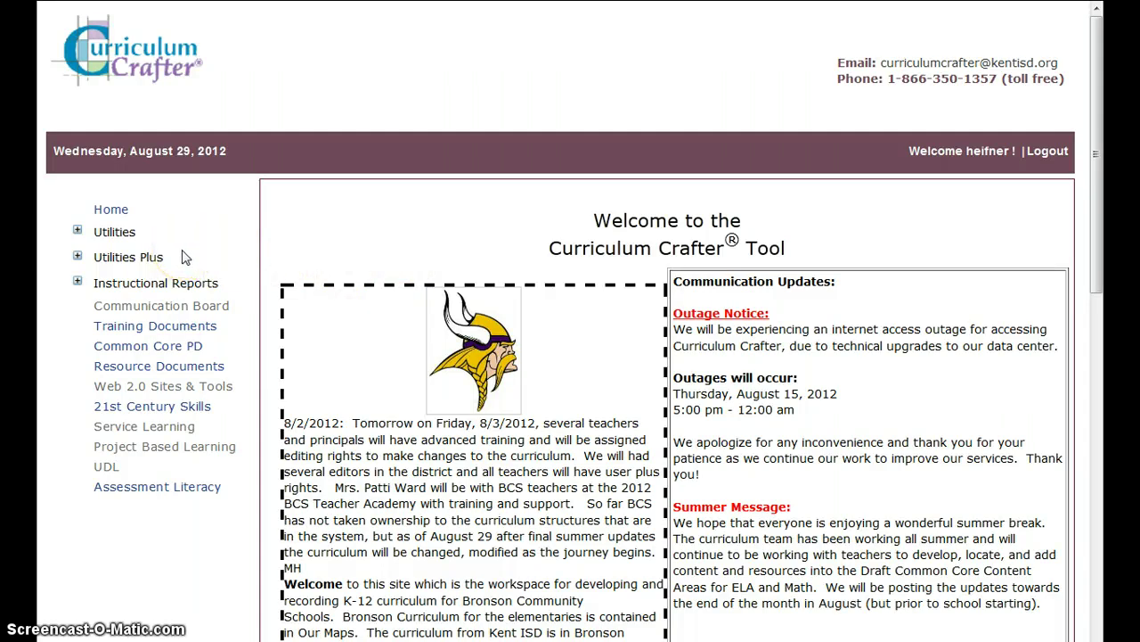
- Expand the Utilities and Utilities Plus groups and open the Upload Documents page
left_click(79, 232)
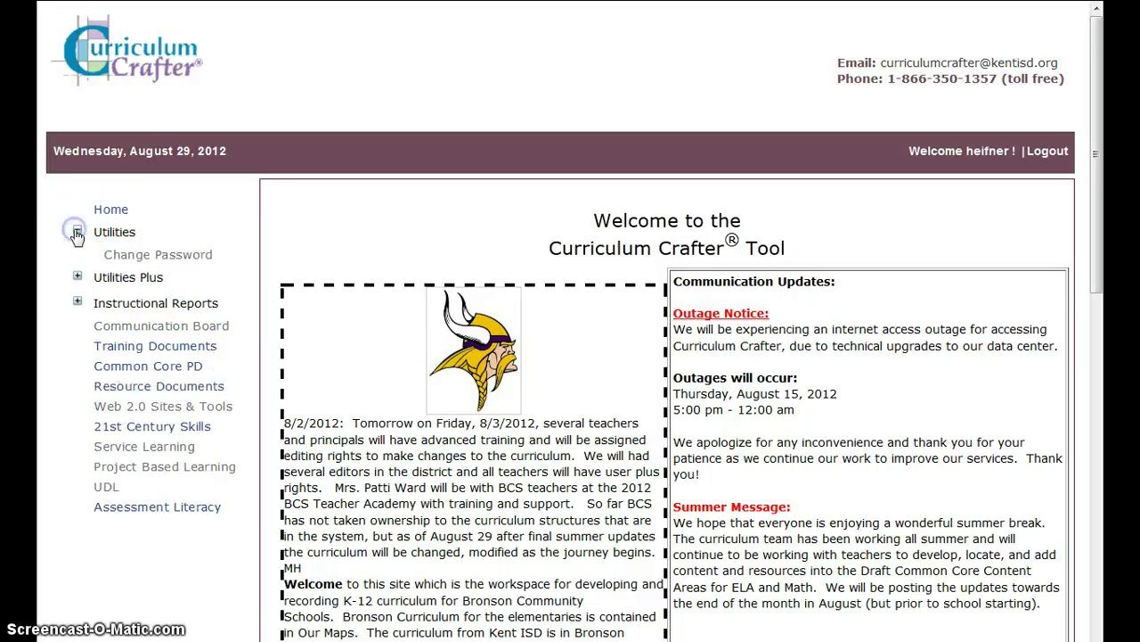
left_click(123, 258)
left_click(77, 277)
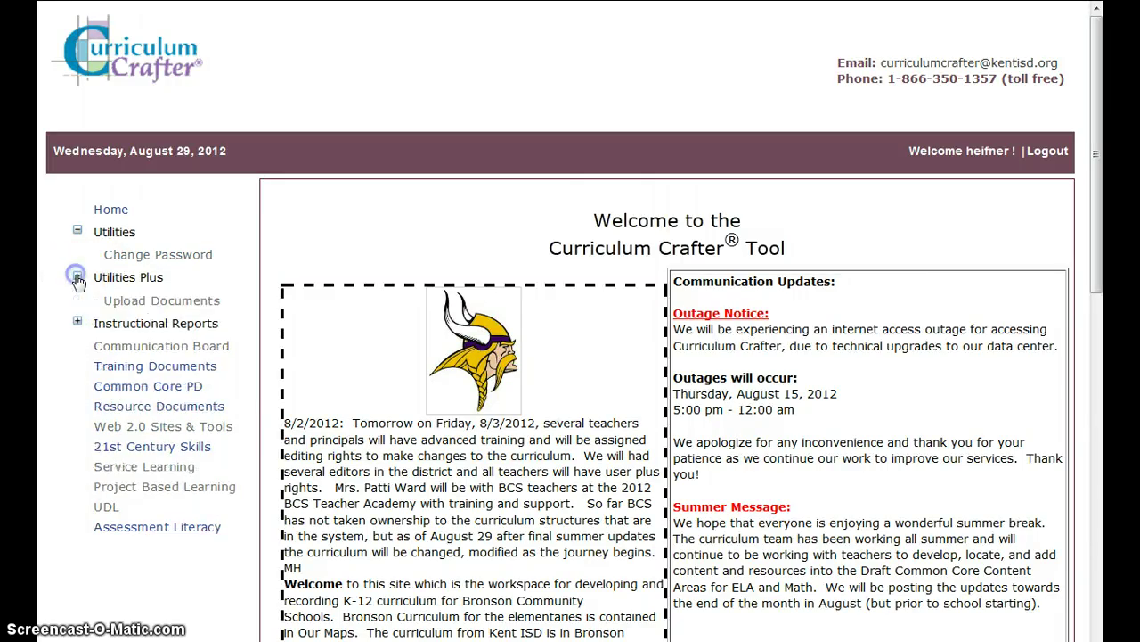
left_click(134, 301)
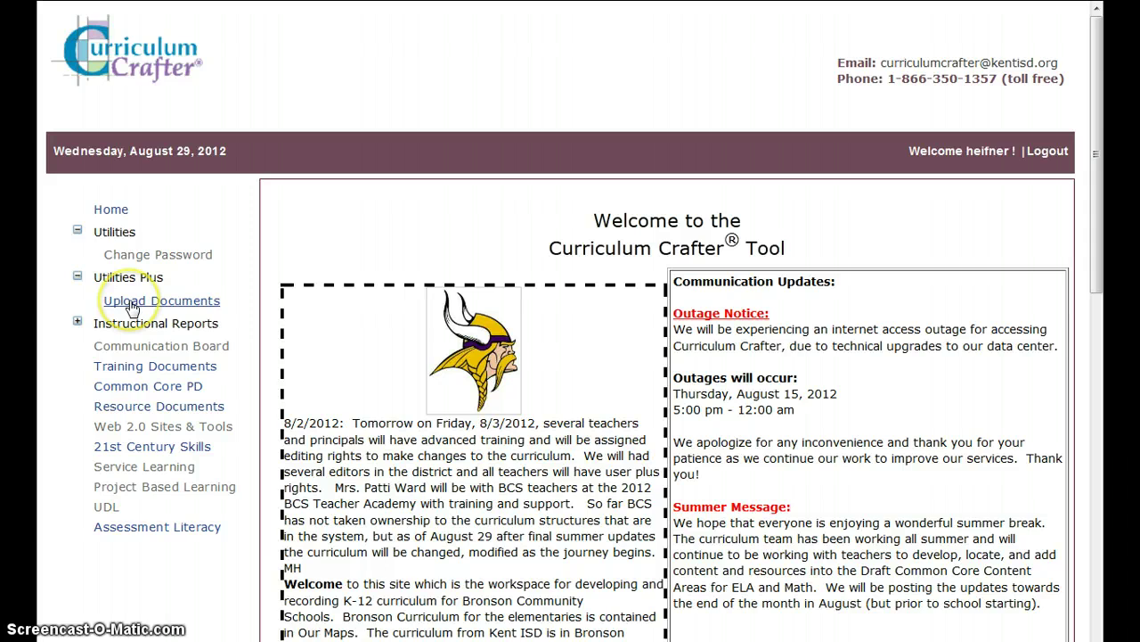
left_click(134, 304)
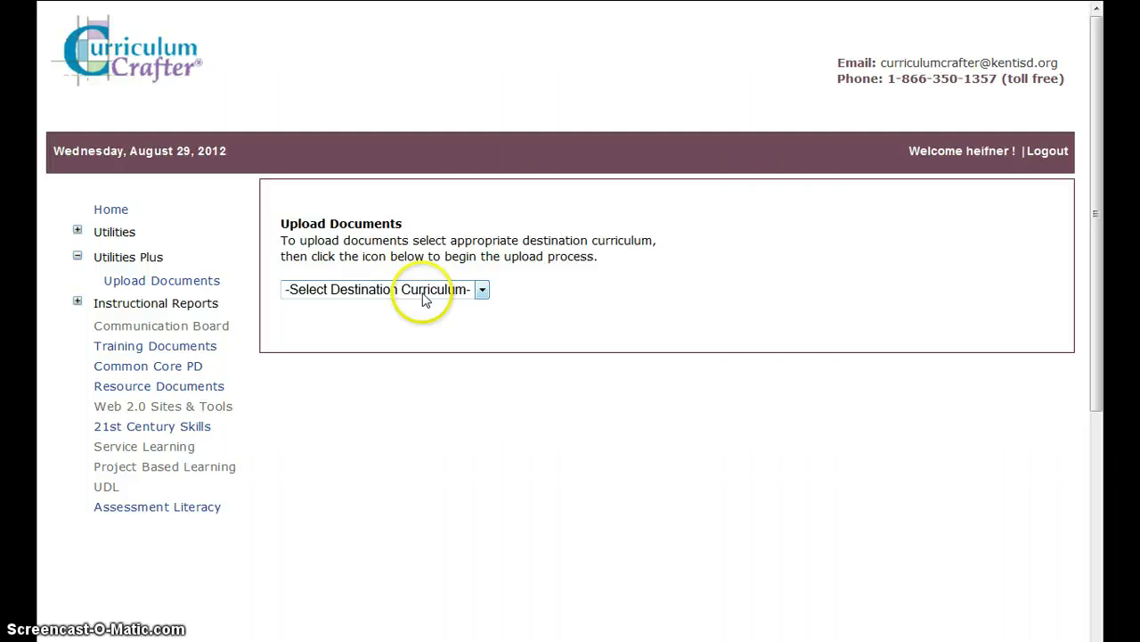
- Choose Bronson CS as the destination curriculum and open its Downloadable Files manager
left_click(482, 292)
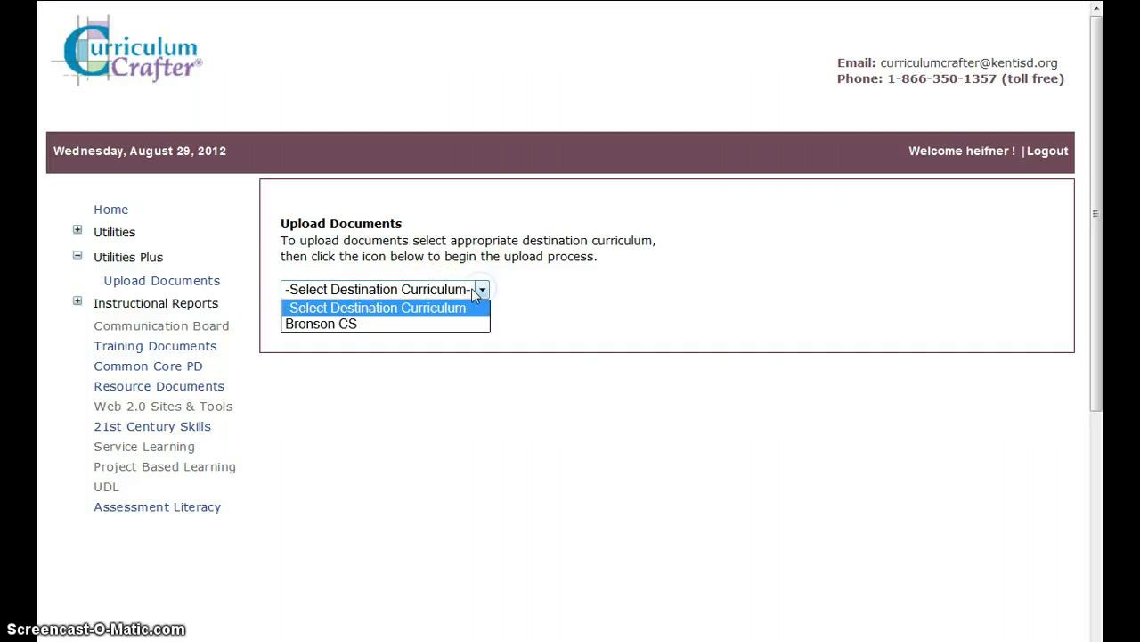
left_click(419, 325)
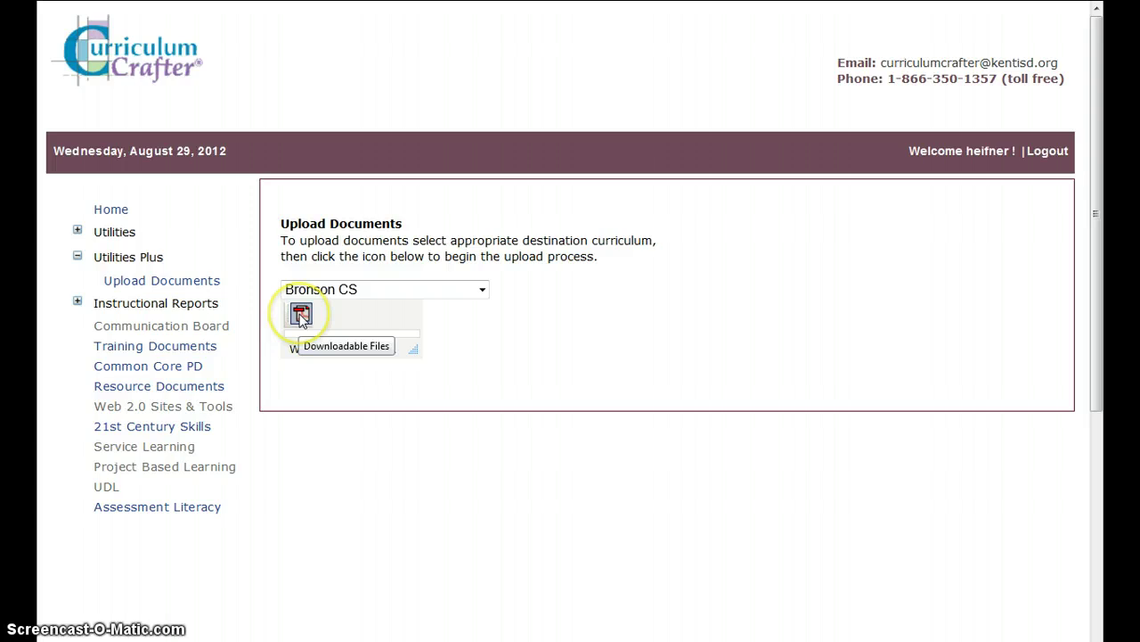
left_click(301, 315)
left_click(323, 319)
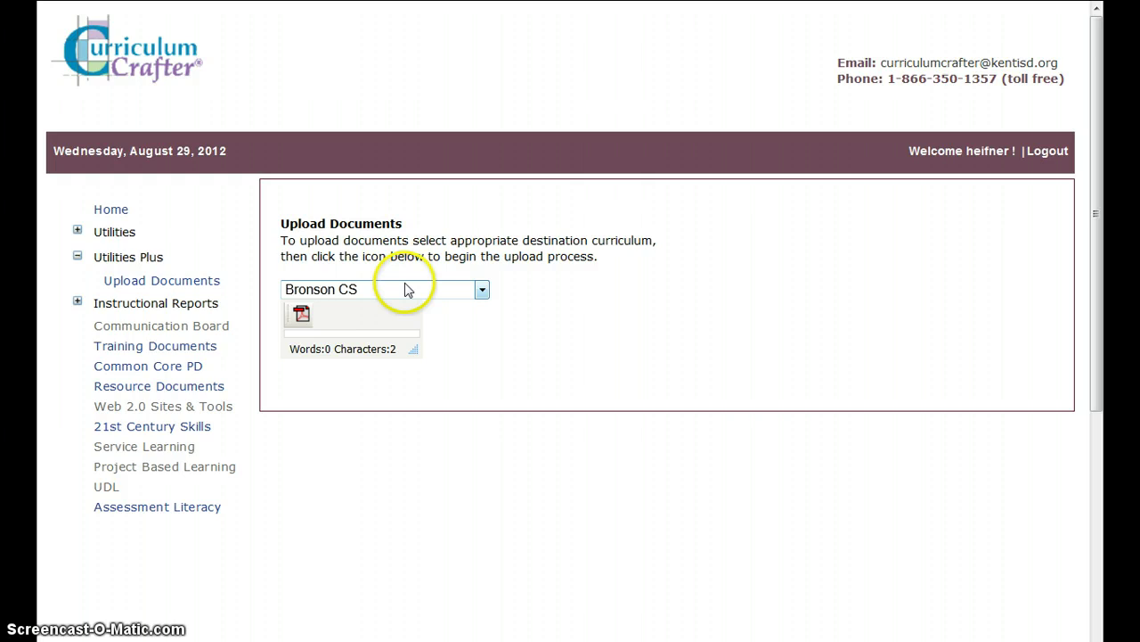
left_click(301, 313)
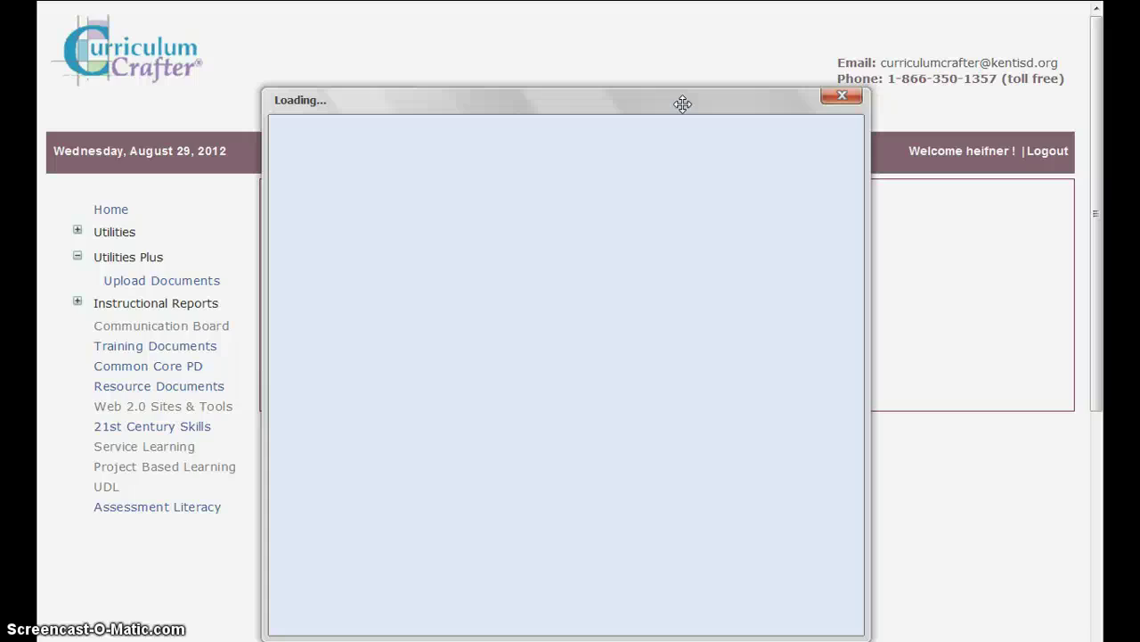
left_click_drag(683, 104, 721, 60)
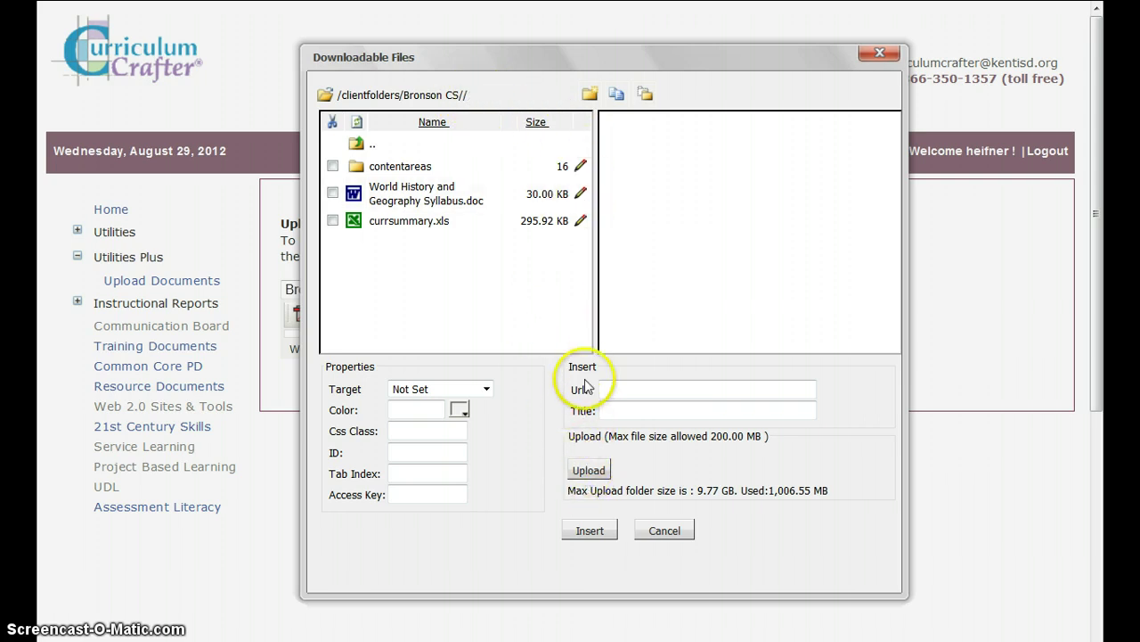
- Upload the BJSH Ranking PDF from the Desktop to the Bronson CS folder, then close the file manager without inserting a link
left_click(585, 470)
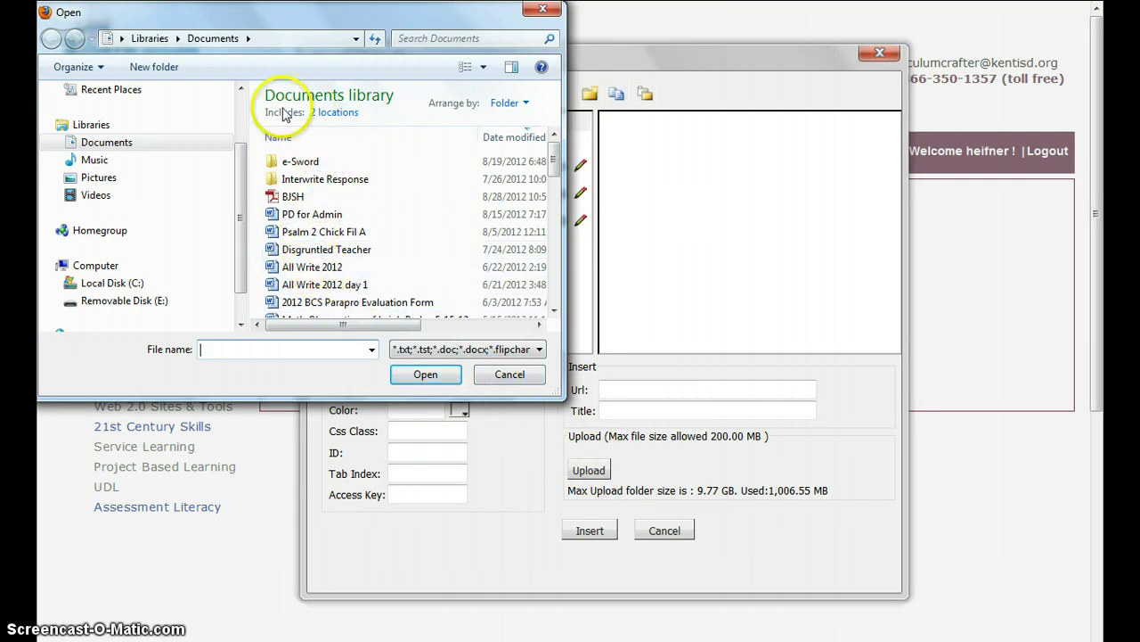
scroll(204, 178, "up", 2)
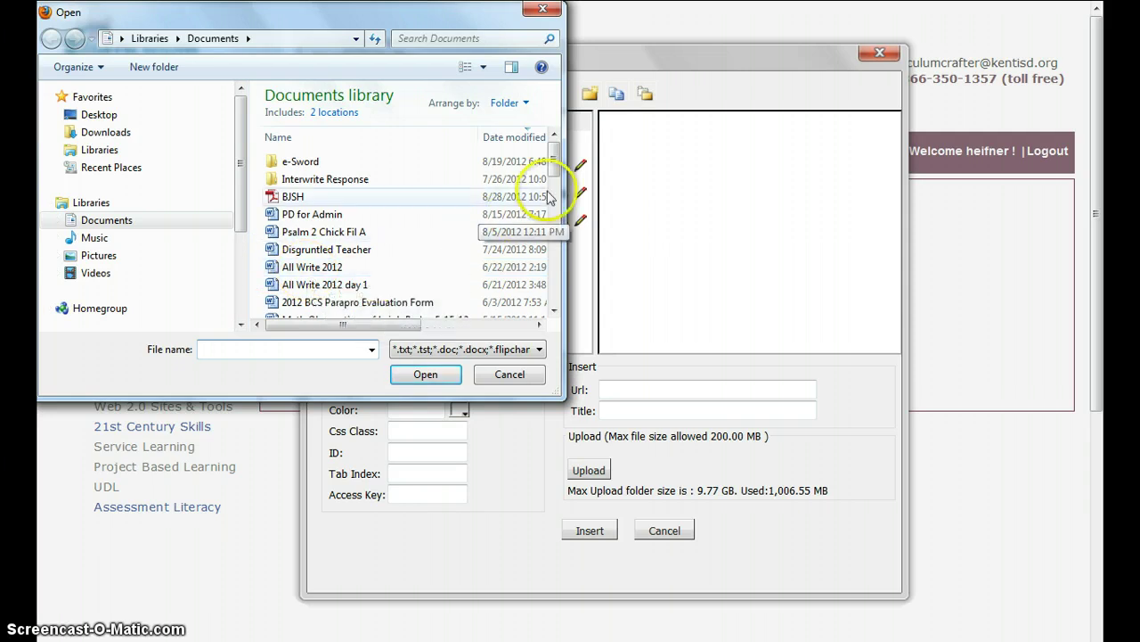
mouse_move(555, 165)
left_mouse_down()
mouse_move(550, 212)
mouse_move(554, 156)
left_mouse_up()
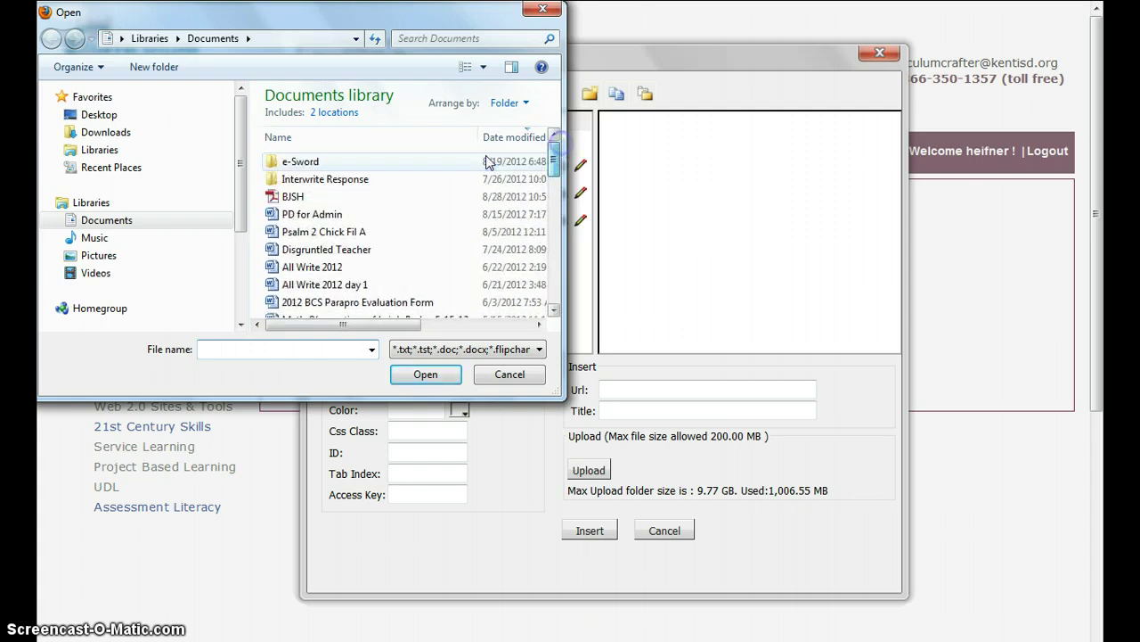
left_click(105, 114)
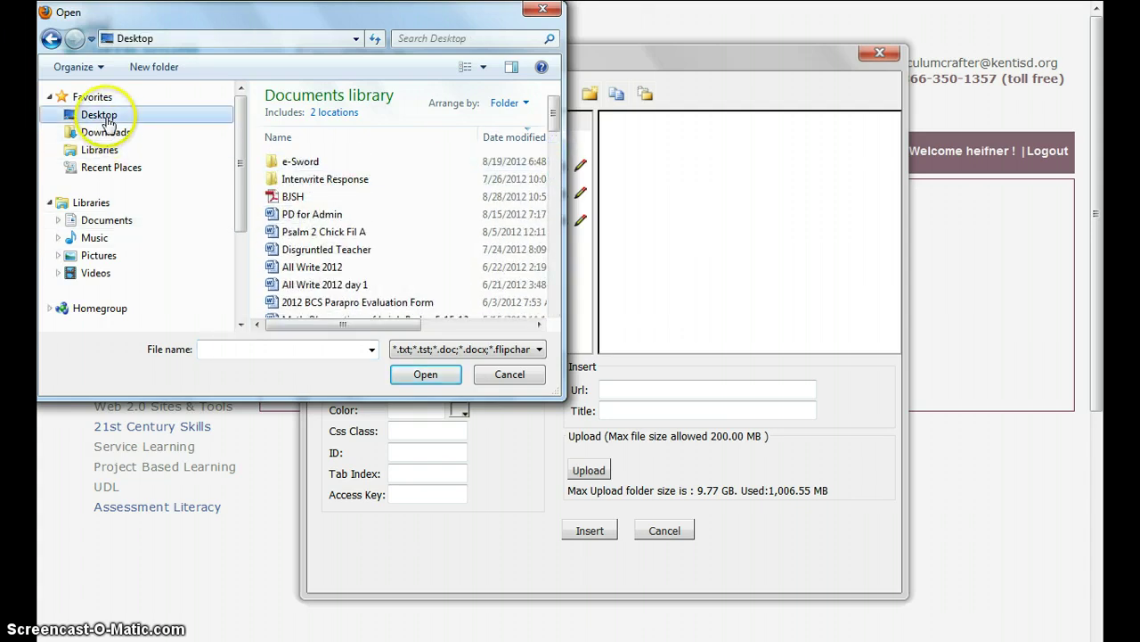
left_click(552, 325)
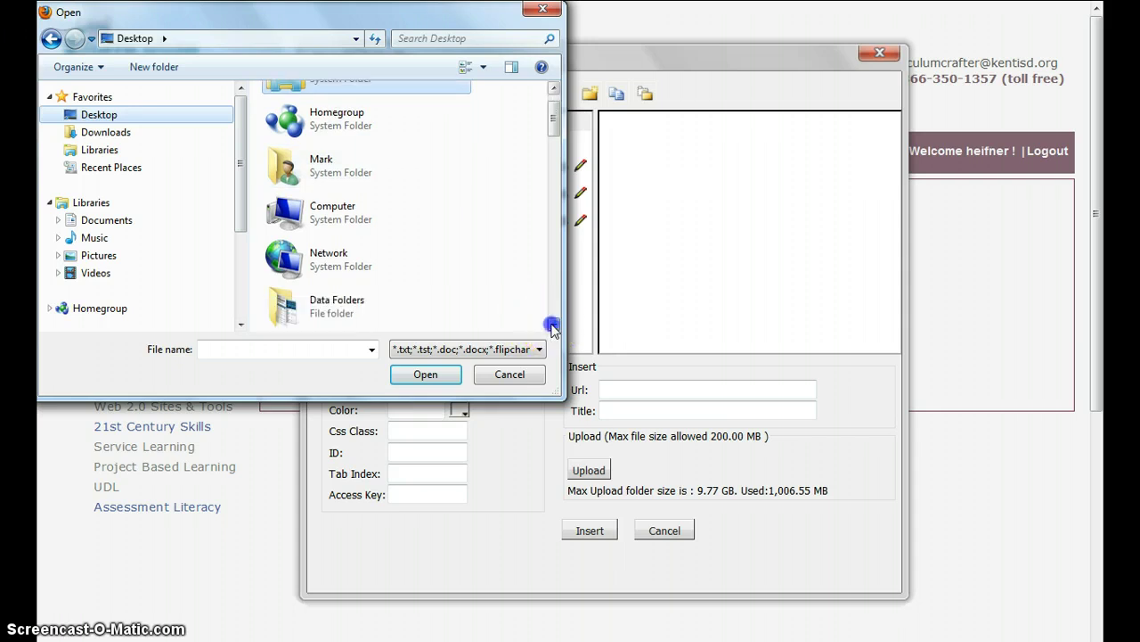
left_click(553, 325)
left_click(552, 325)
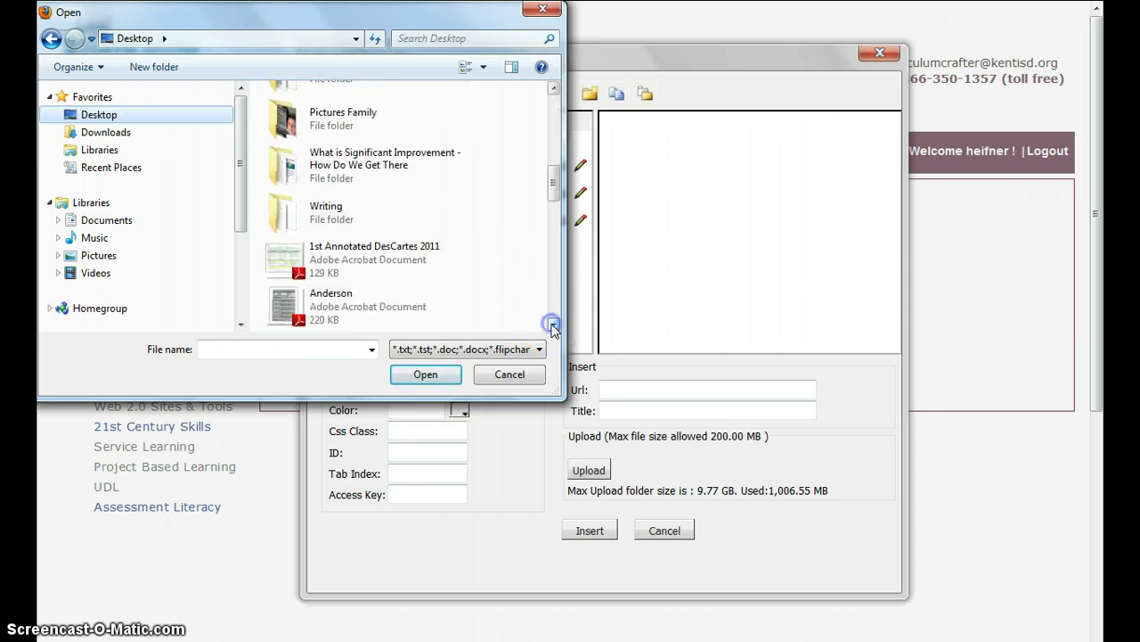
left_click(552, 325)
left_click(553, 325)
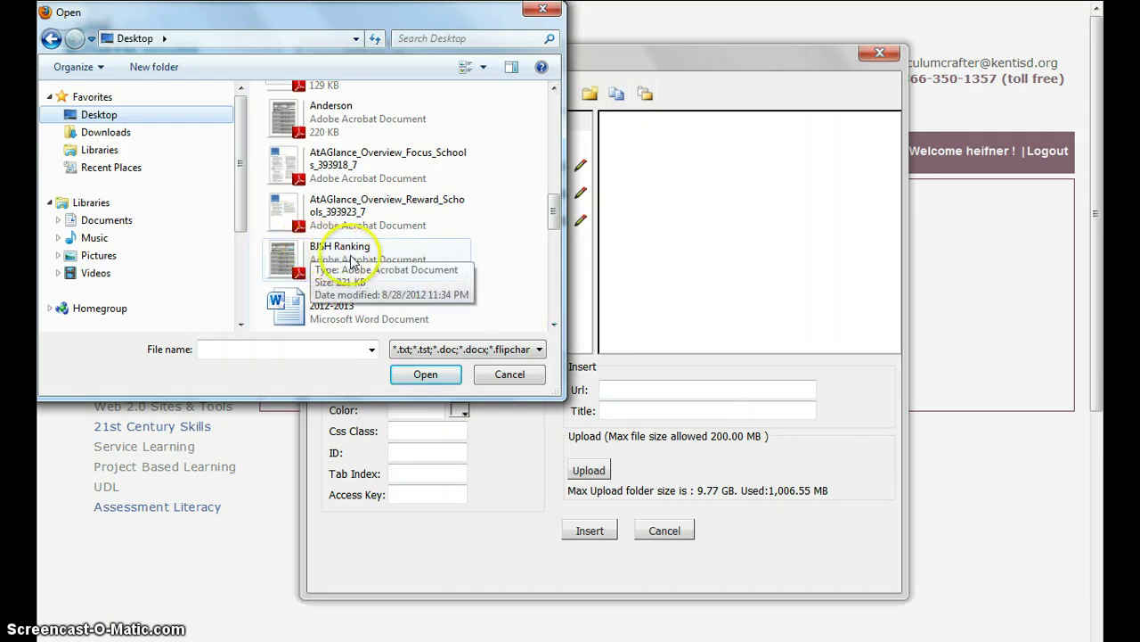
left_click(288, 262)
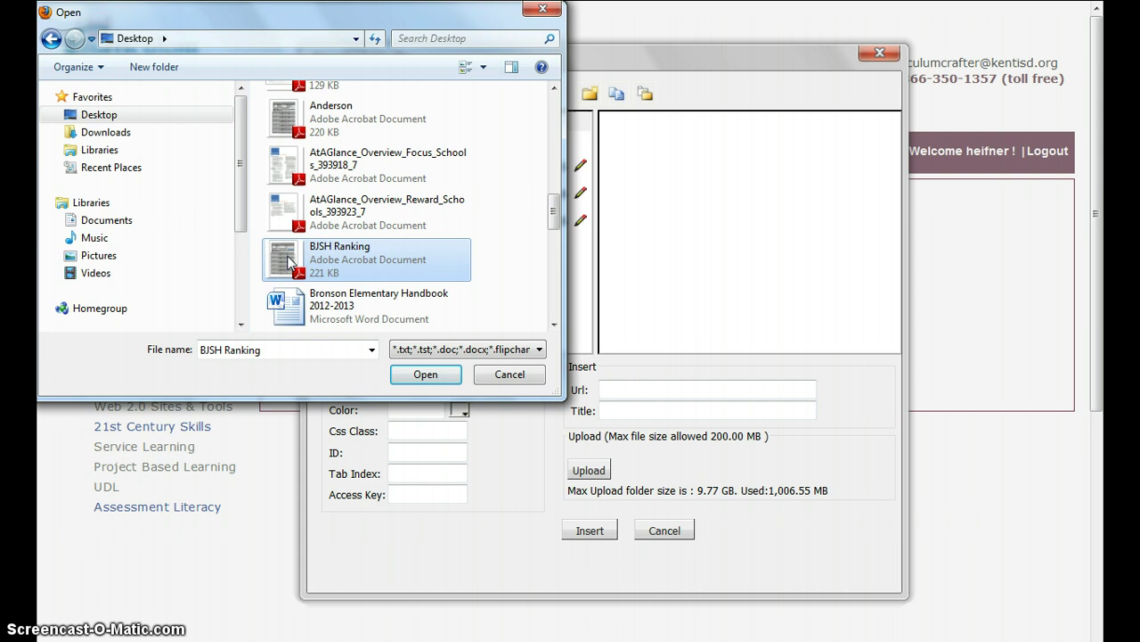
left_click(423, 375)
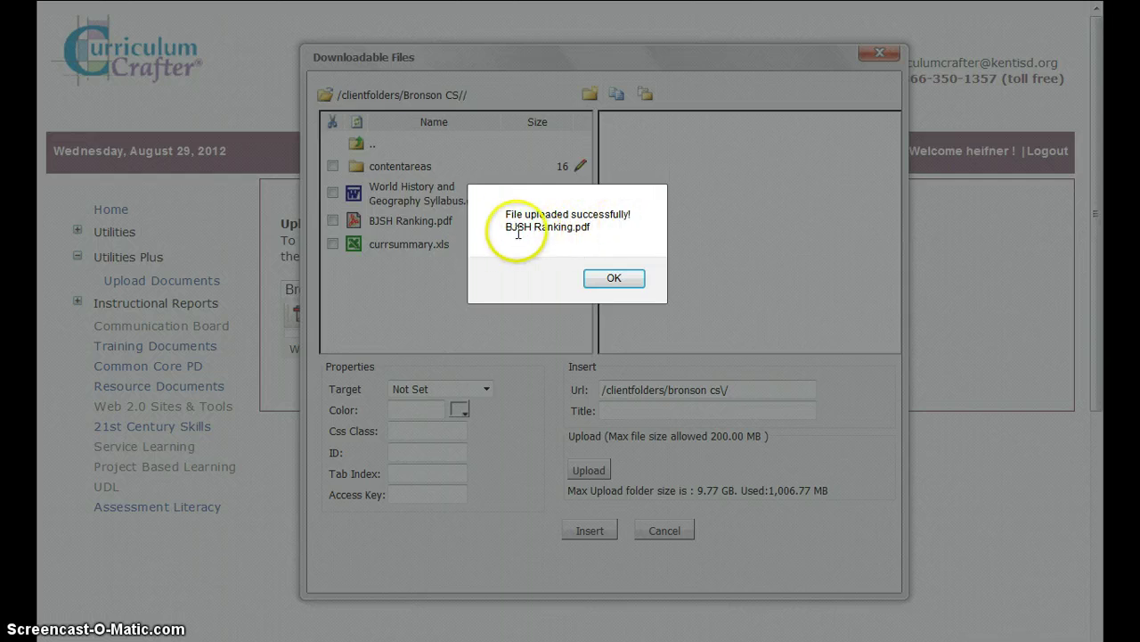
left_click(614, 280)
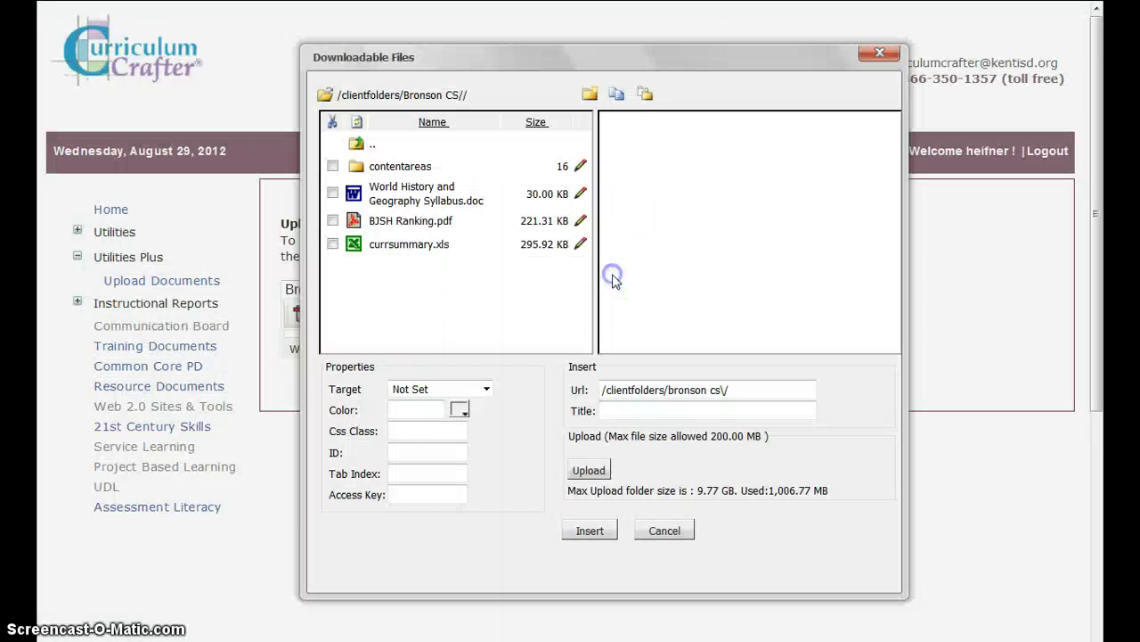
left_click(384, 234)
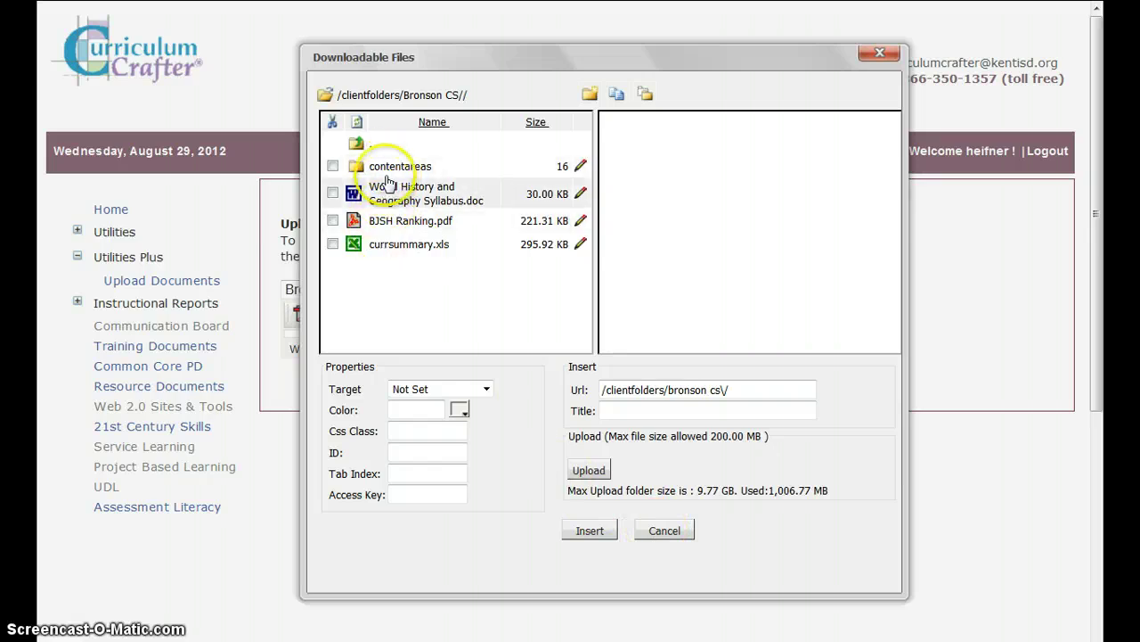
left_click(661, 533)
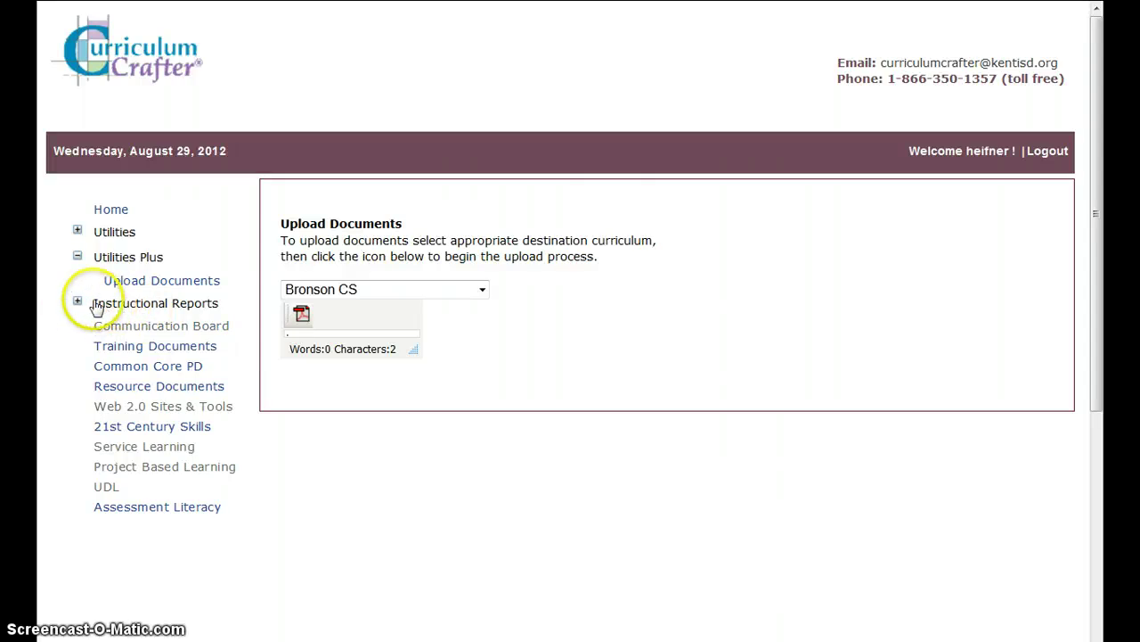
- Collapse Utilities Plus, open the By Unit instructional report and select the Bronson CS curriculum
left_click(77, 257)
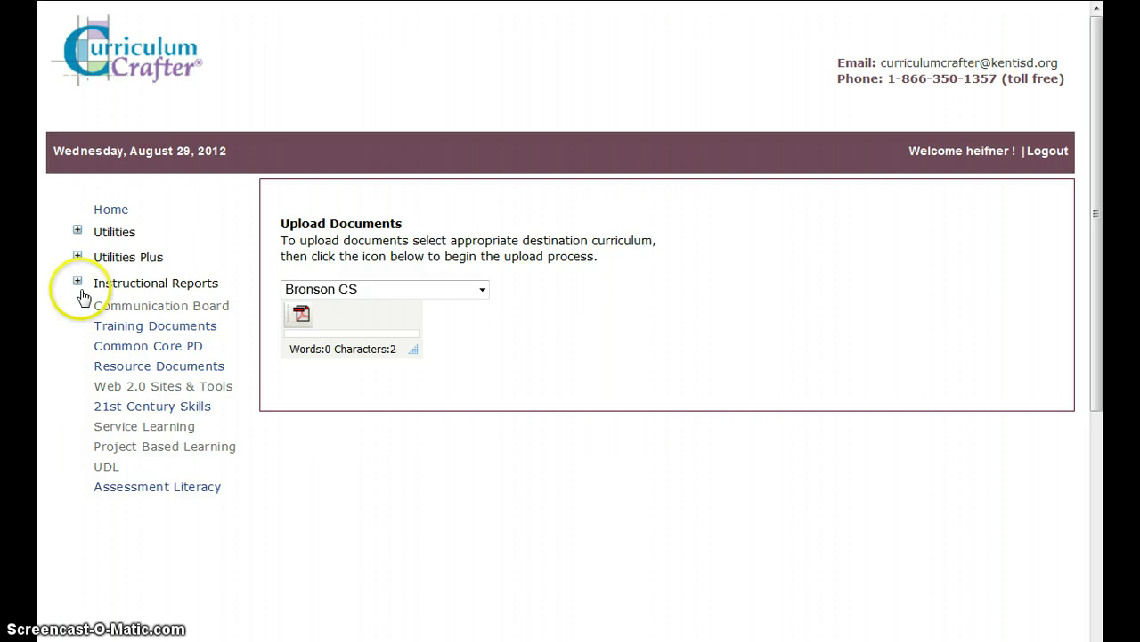
left_click(78, 282)
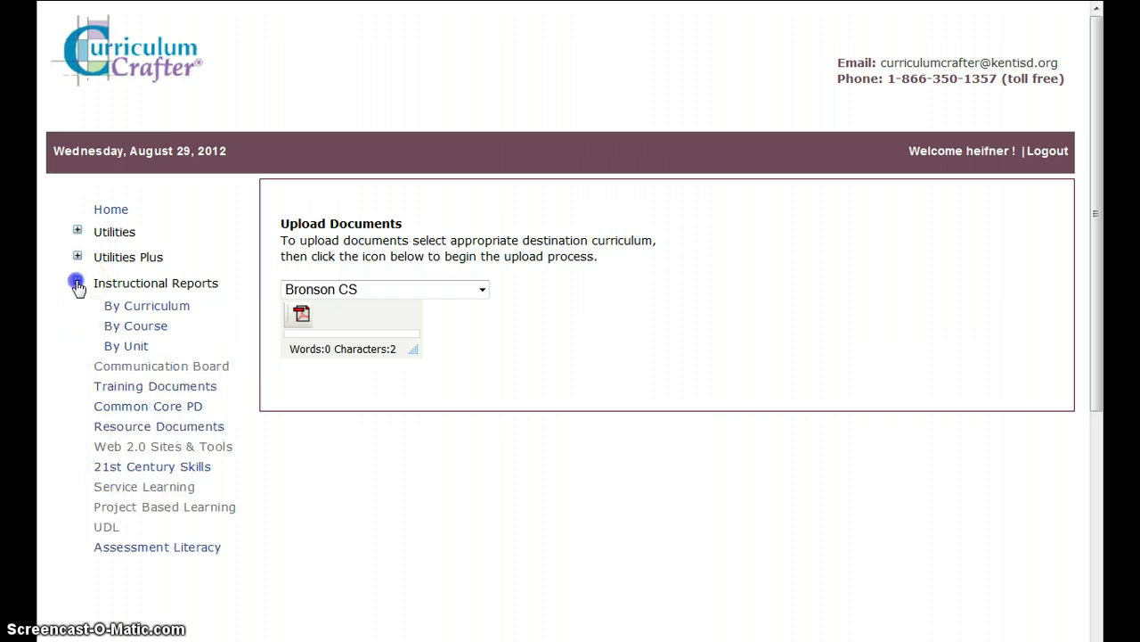
left_click(129, 348)
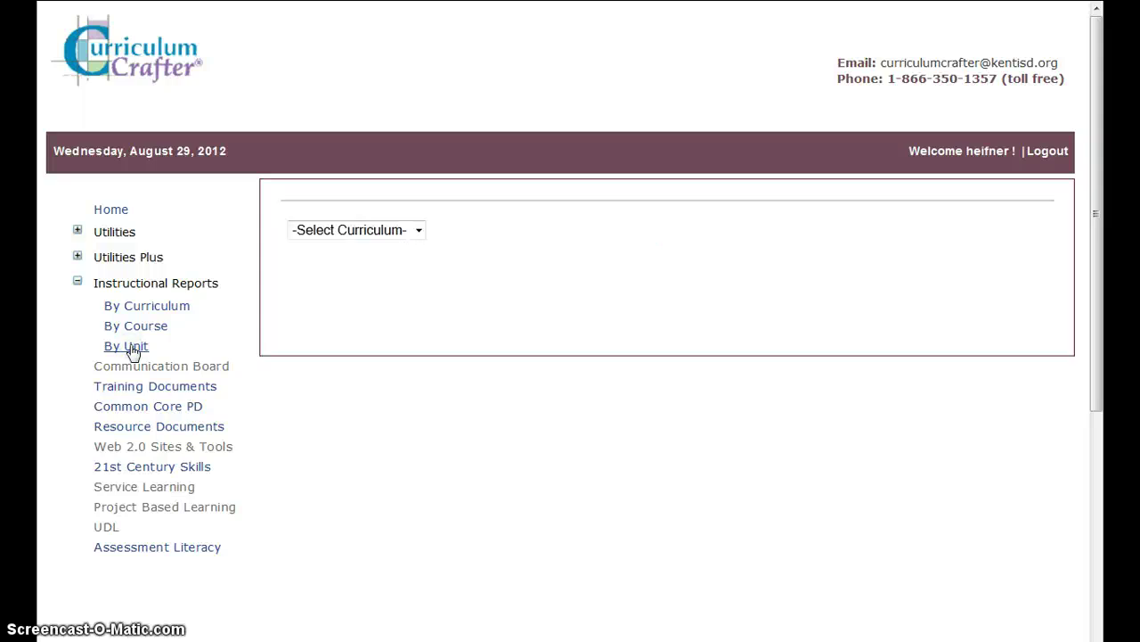
left_click(418, 232)
left_click(382, 266)
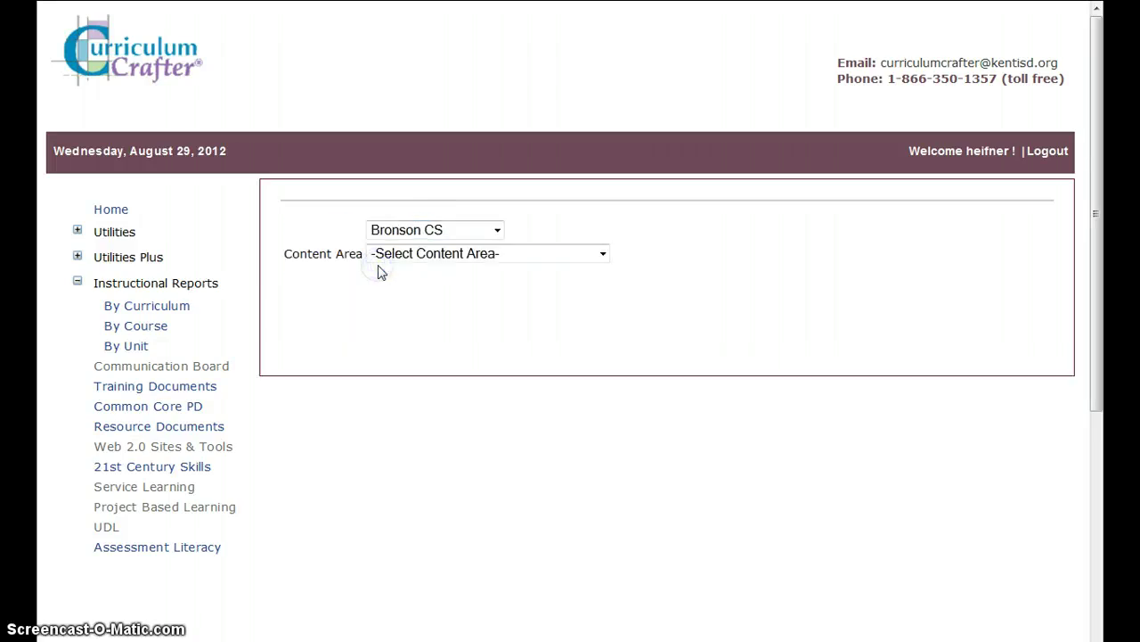
- Set the unit report to Draft Common Core ELA, 7th Grade and the Writing strand, and open the Argumentative Writing unit analysis
left_click(602, 255)
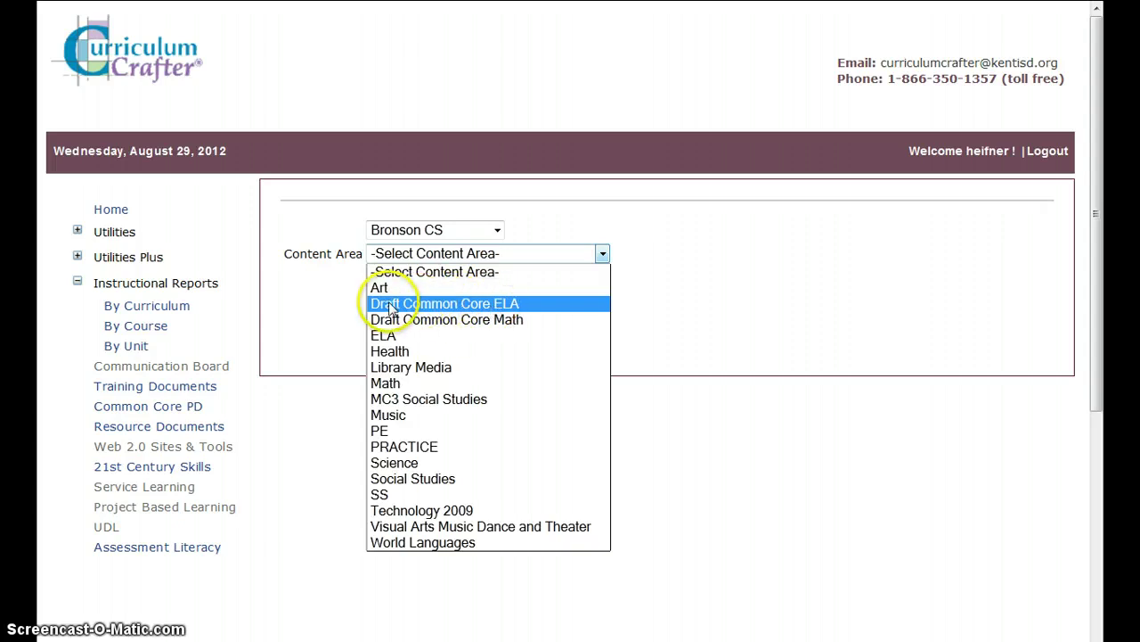
left_click(488, 308)
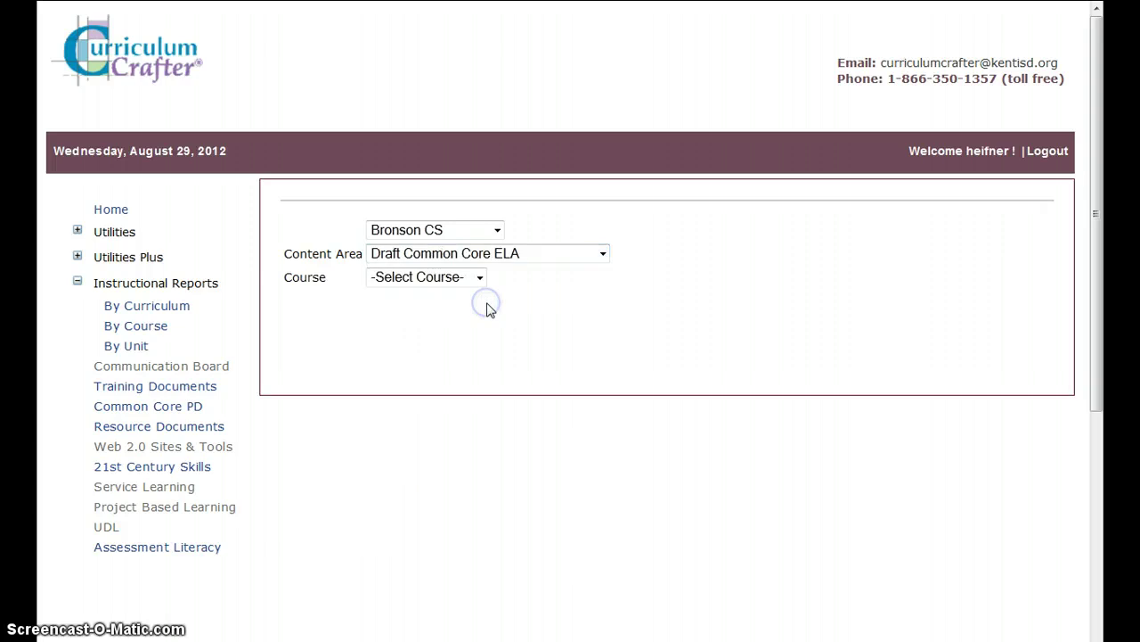
left_click(480, 278)
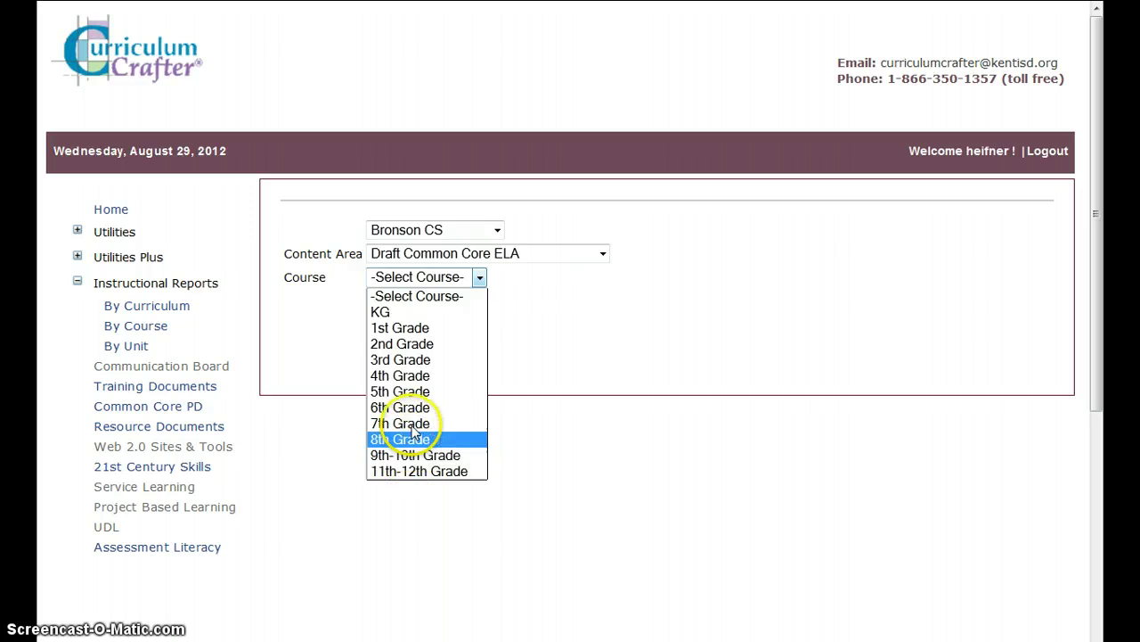
left_click(408, 425)
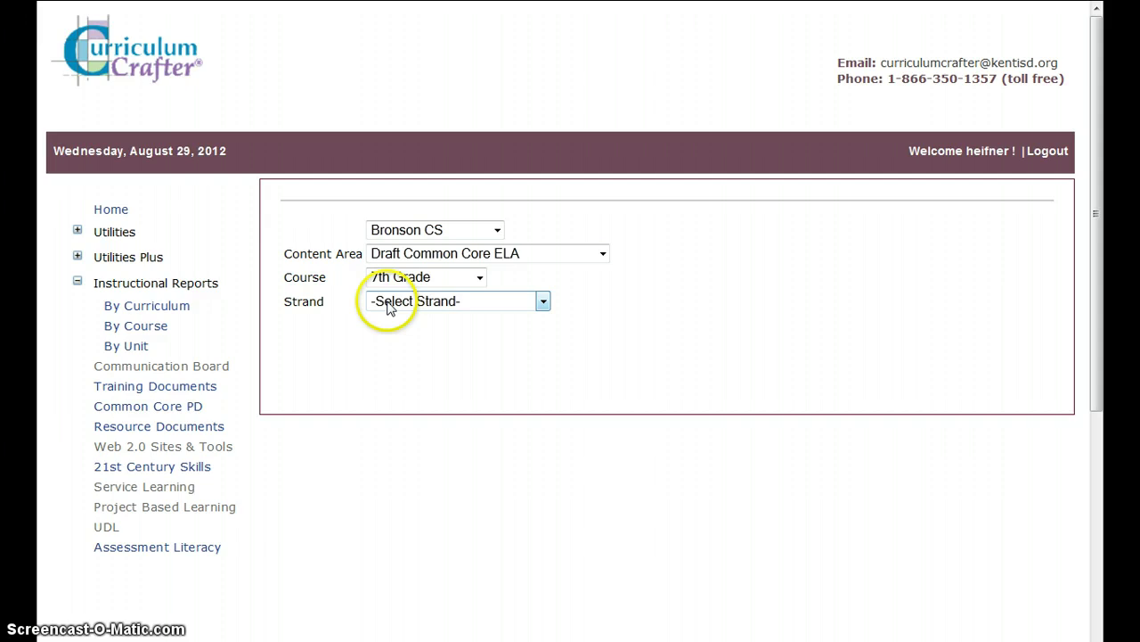
left_click(543, 302)
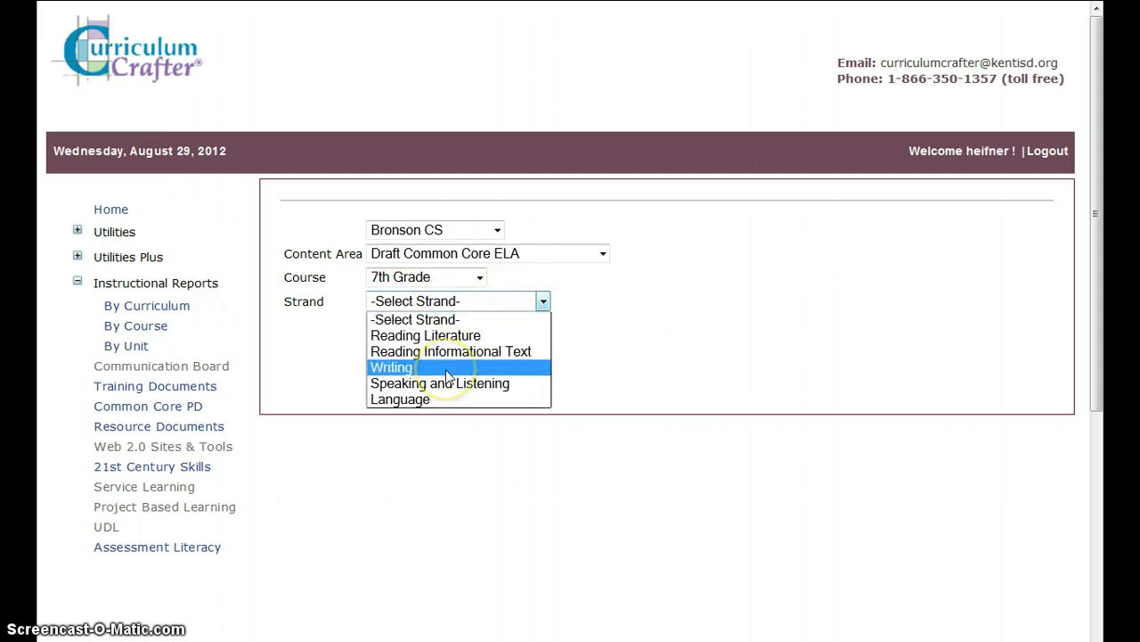
left_click(415, 368)
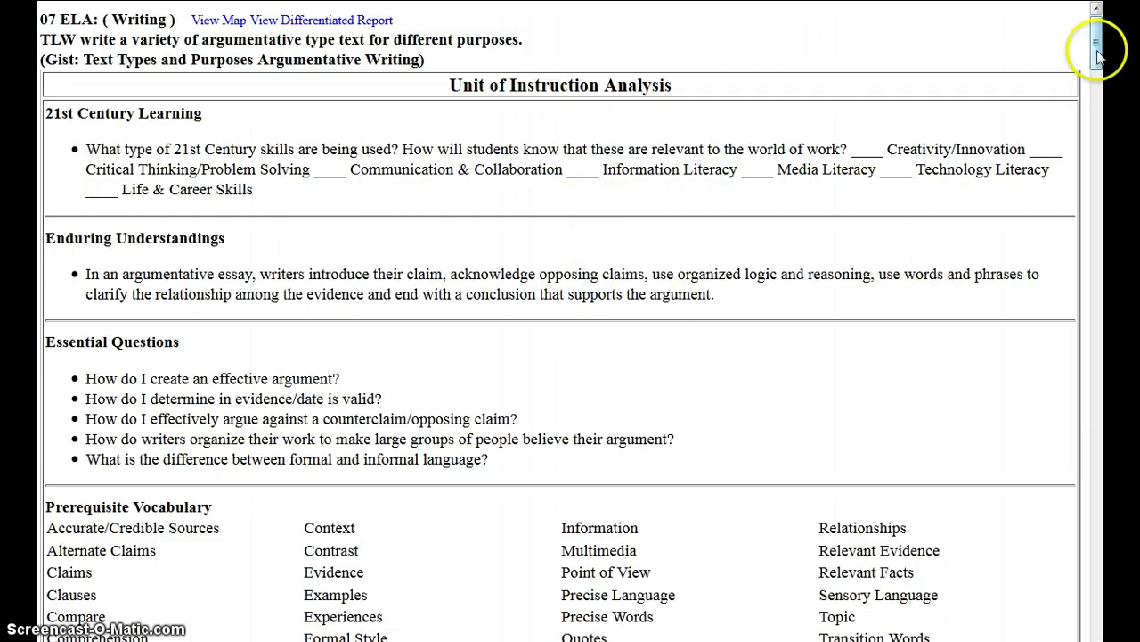
- Examine the unit analysis from 21st Century Learning through the vocabulary and engaging scenarios to the first standard's CCSS and UDL codes
left_click_drag(1099, 57, 1087, 59)
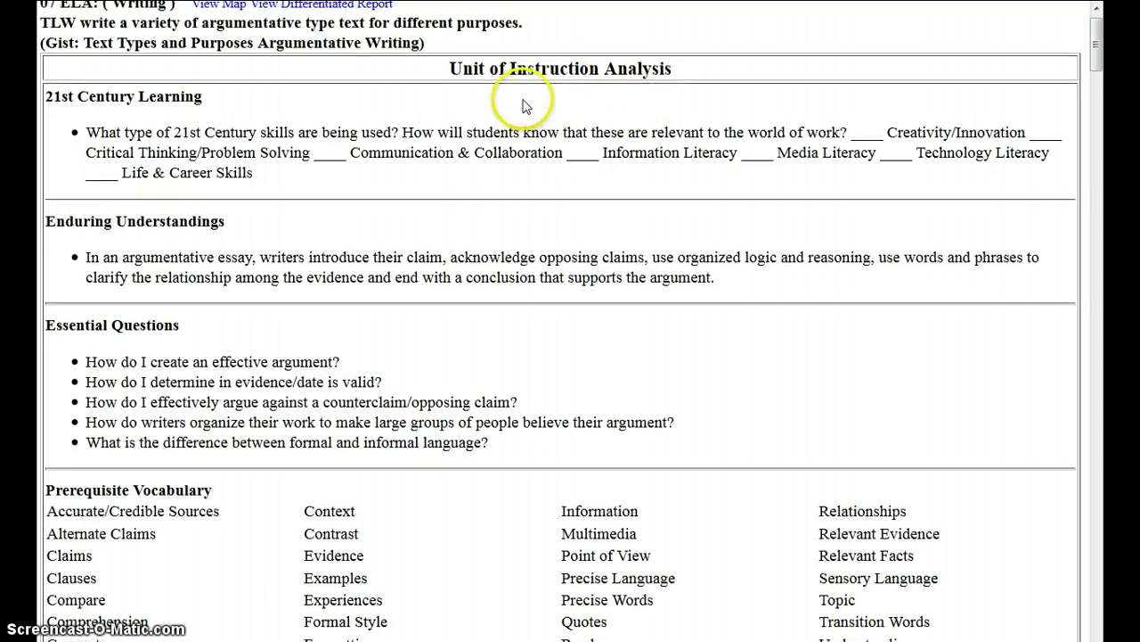
scroll(524, 105, "up", 1)
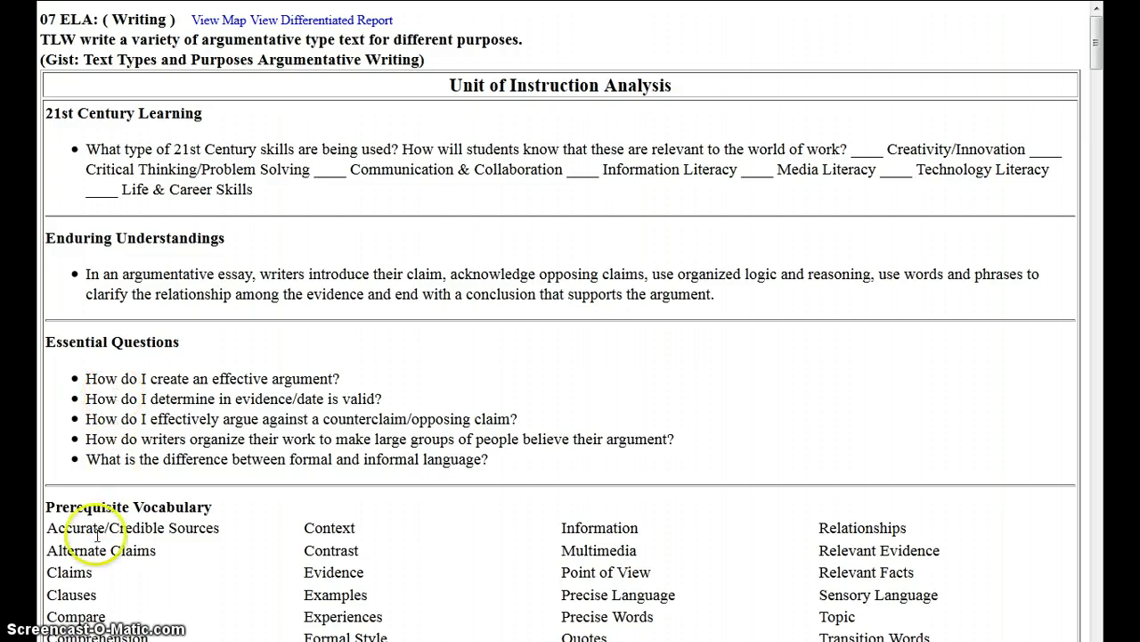
scroll(183, 527, "down", 5)
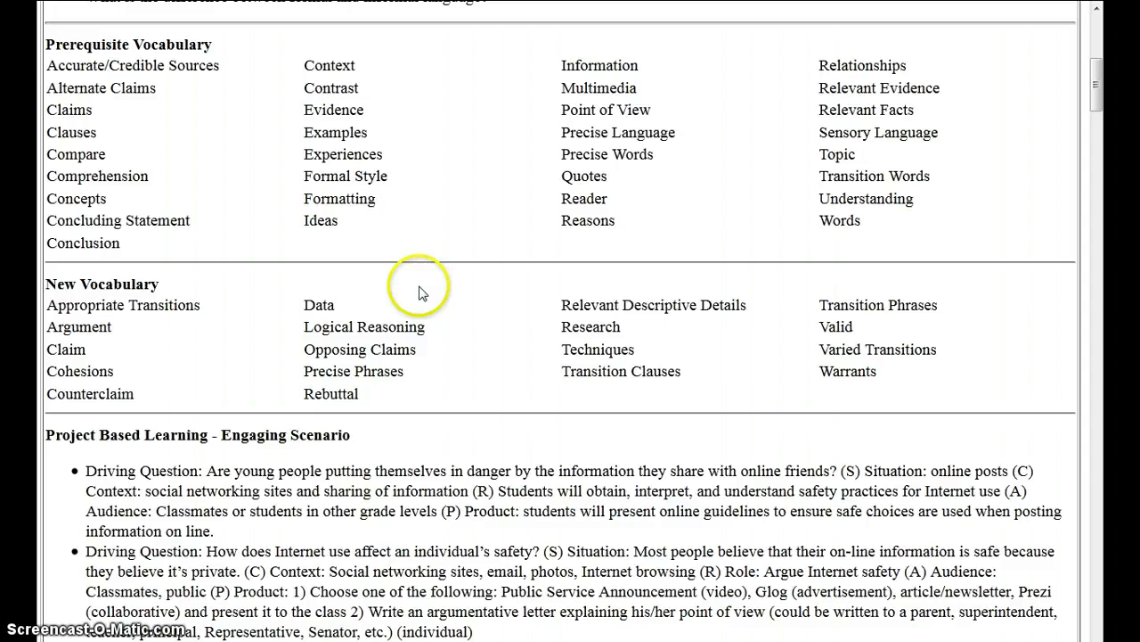
scroll(267, 454, "down", 3)
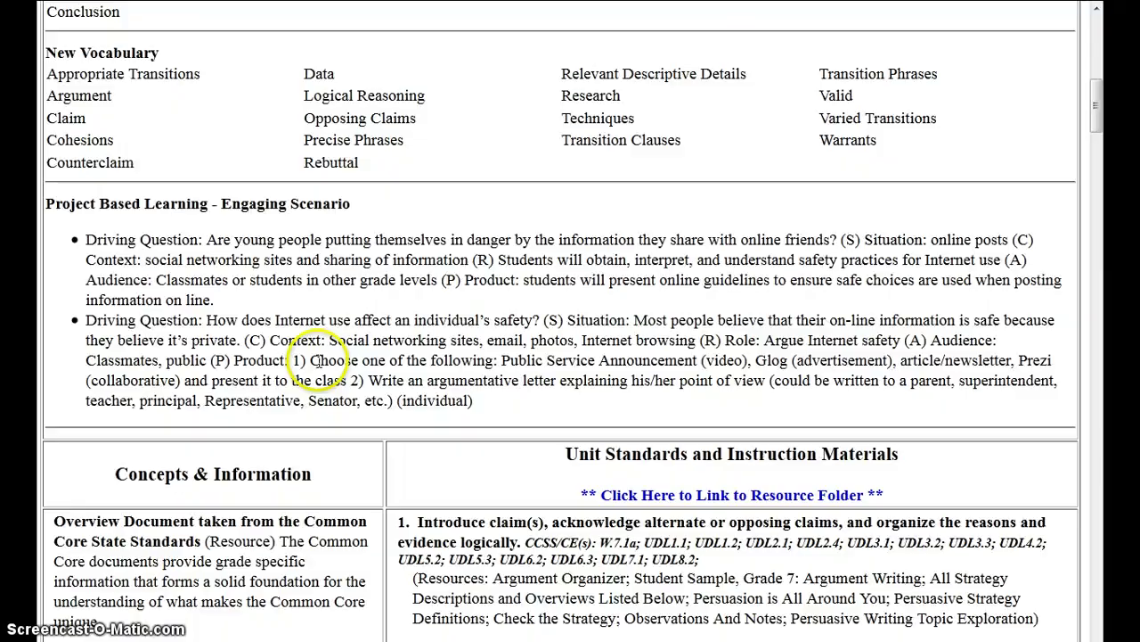
scroll(327, 336, "down", 4)
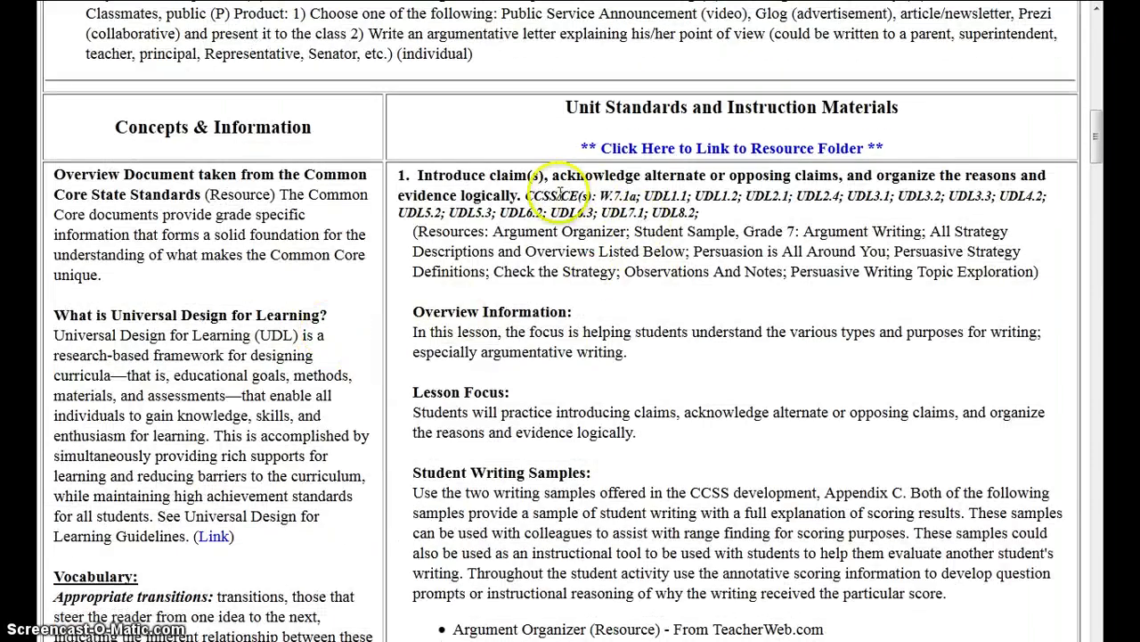
mouse_move(926, 196)
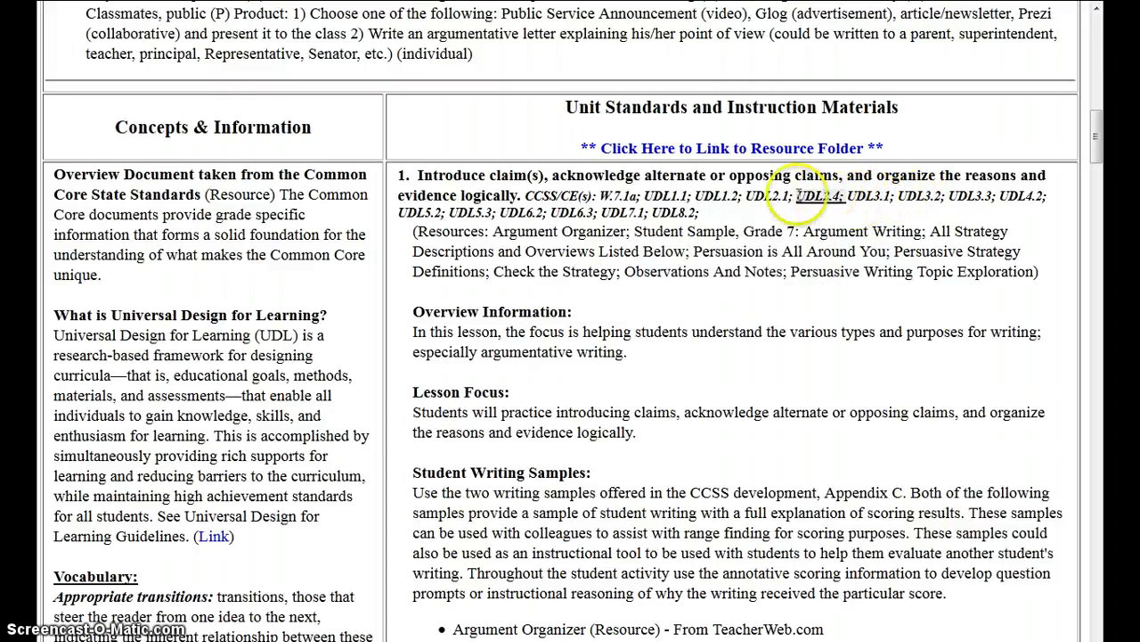
mouse_move(624, 197)
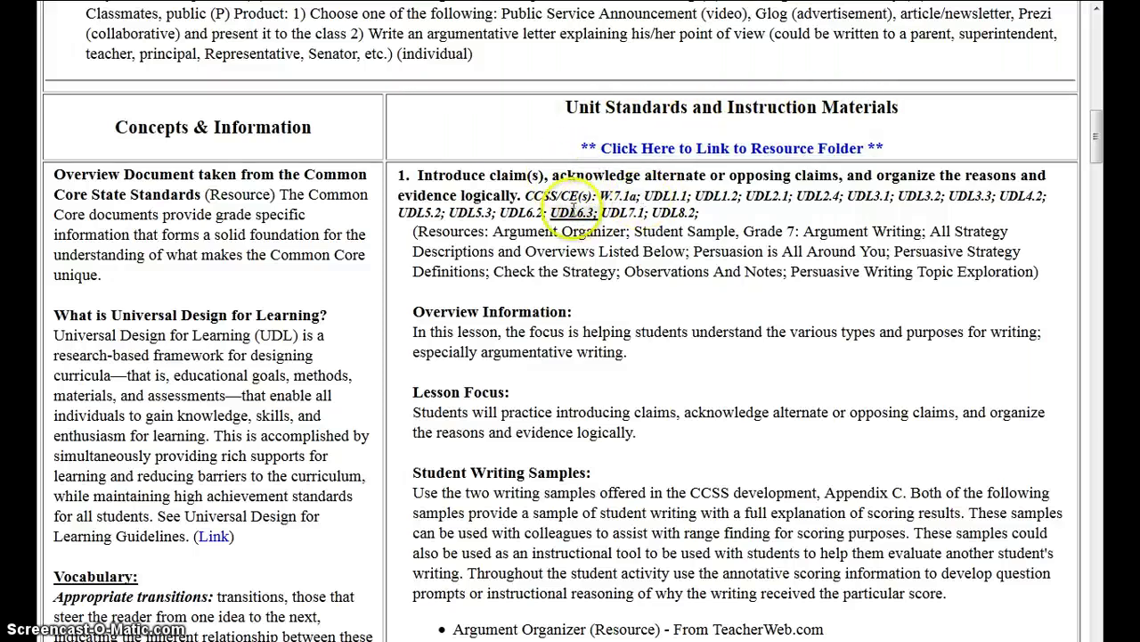
mouse_move(536, 212)
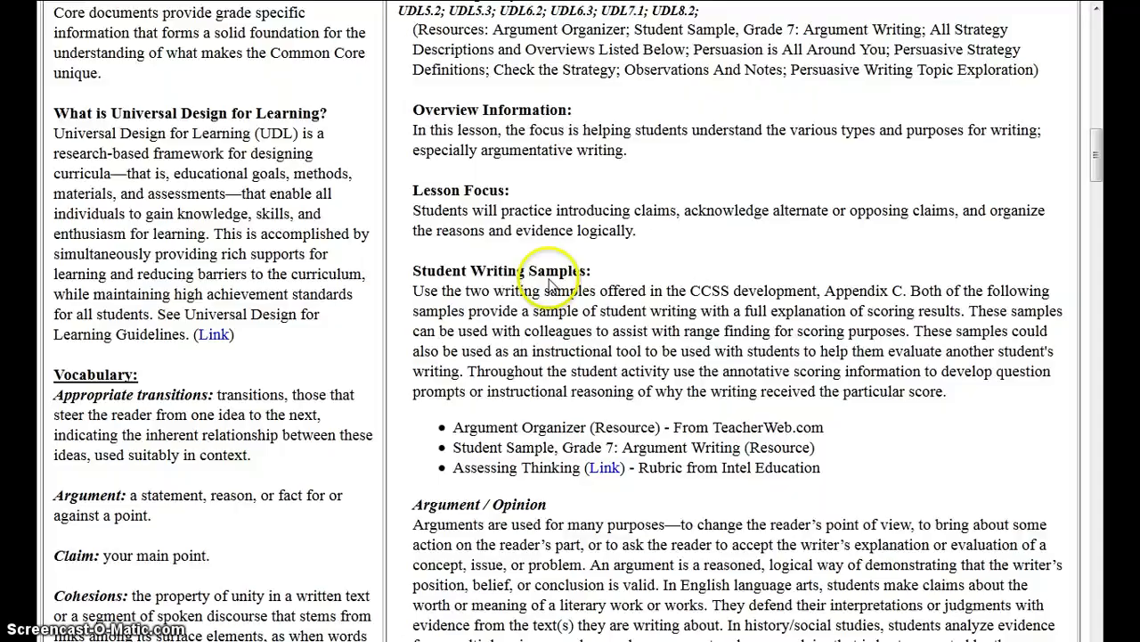
- Look through the unit's instruction materials, from Student Writing Samples down to the SBAC Assessment Materials
scroll(550, 283, "down", 3)
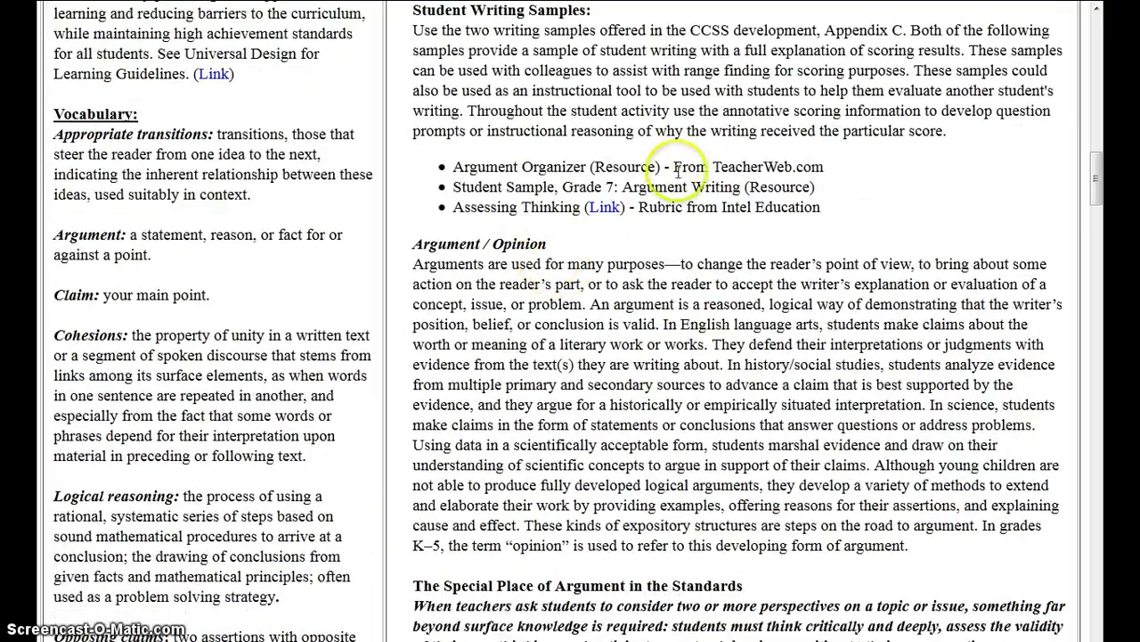
scroll(674, 408, "down", 4)
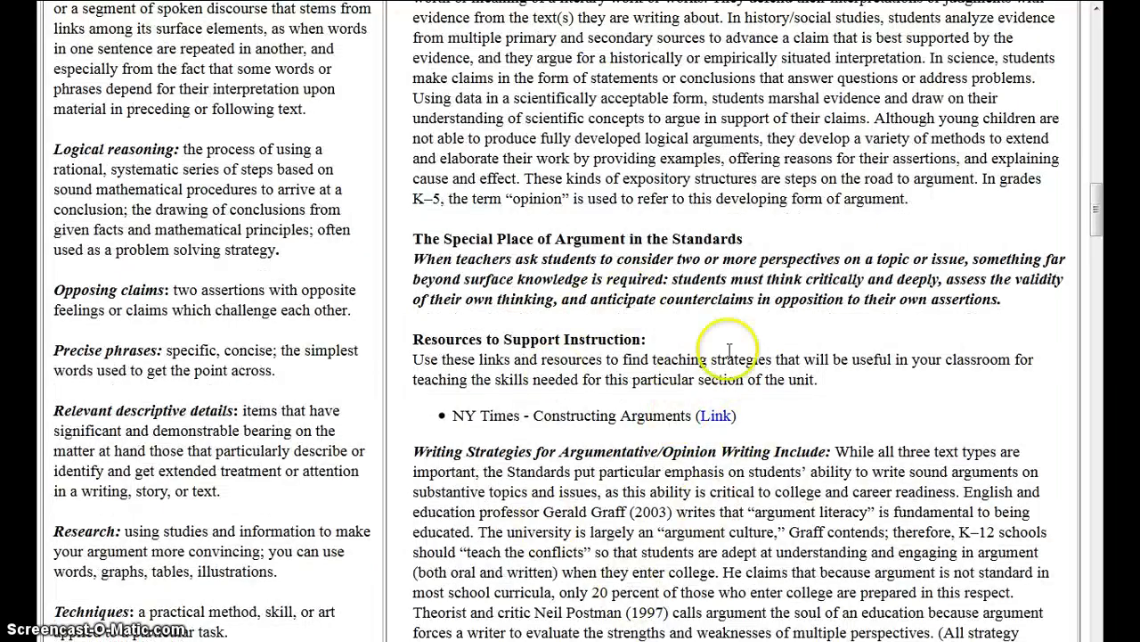
scroll(677, 375, "down", 10)
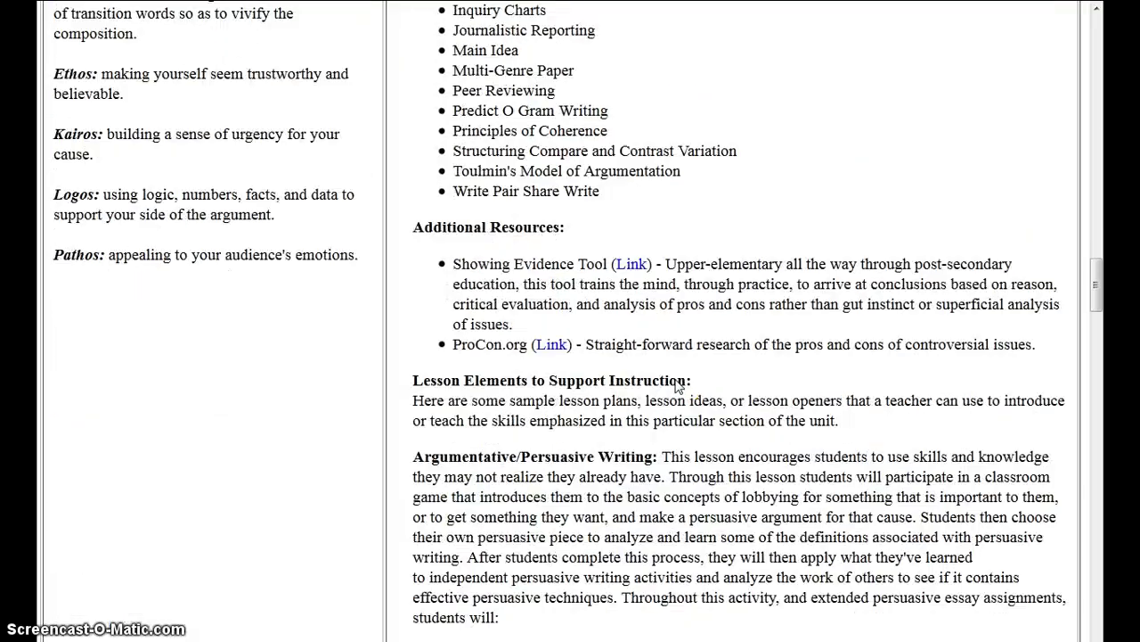
scroll(677, 385, "down", 14)
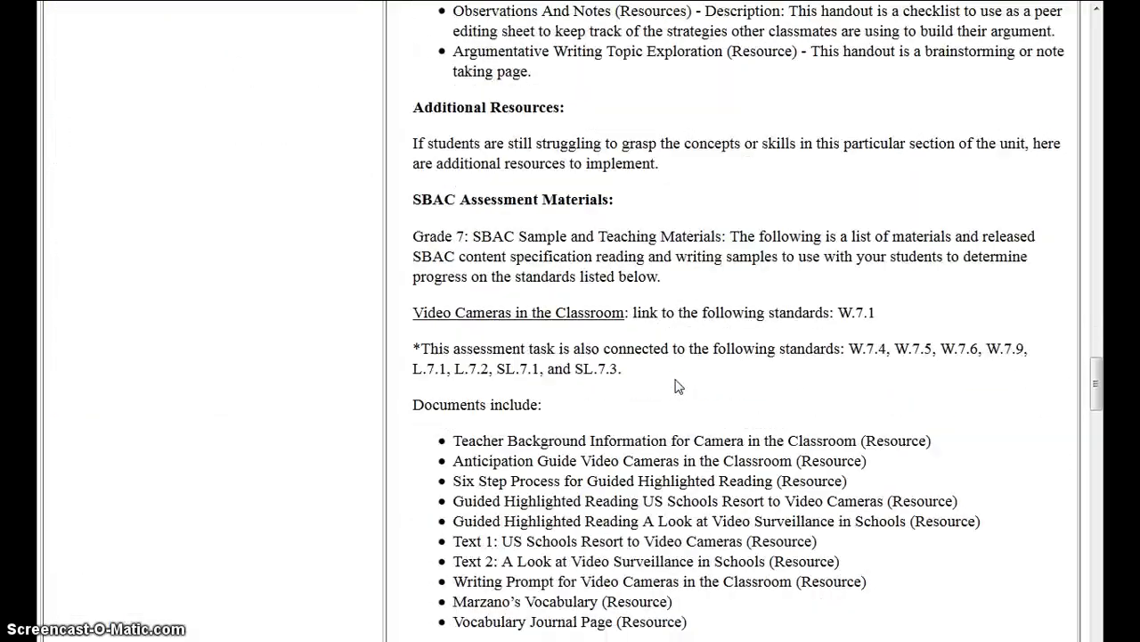
scroll(677, 385, "down", 1)
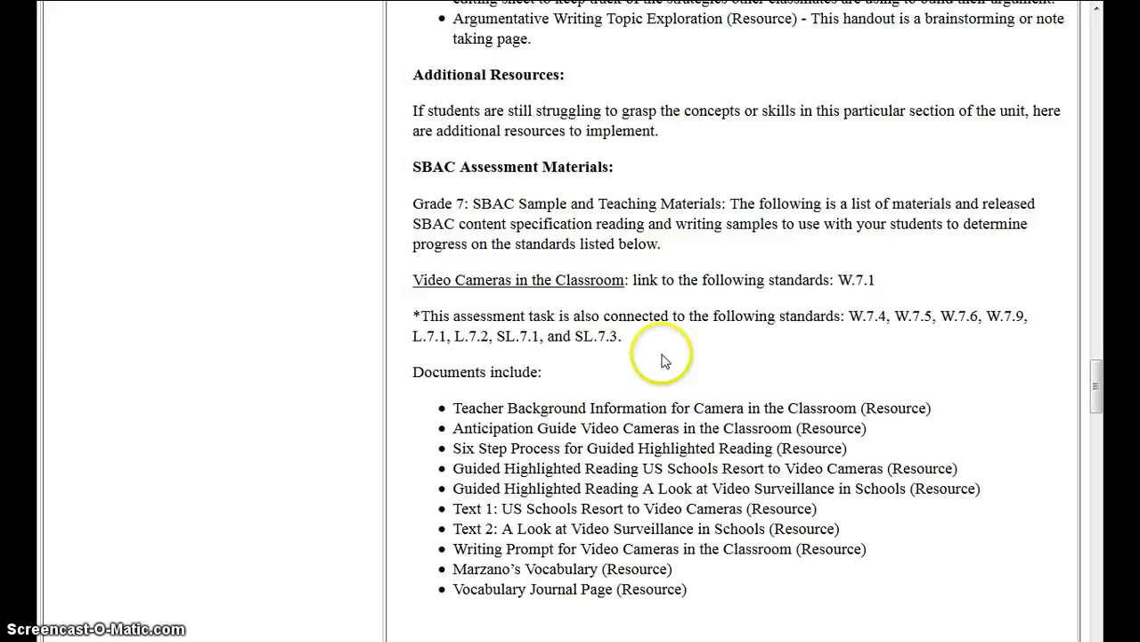
- Open the unit's linked resource folder, then close both the folder and the Argumentative Writing report
scroll(611, 321, "up", 20)
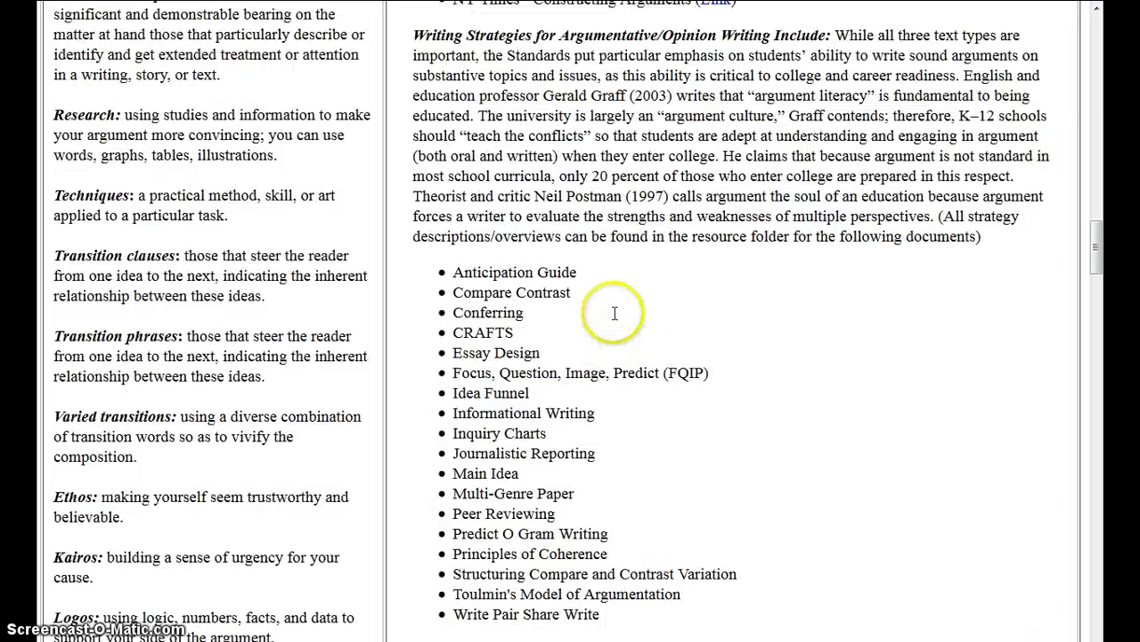
scroll(614, 313, "up", 10)
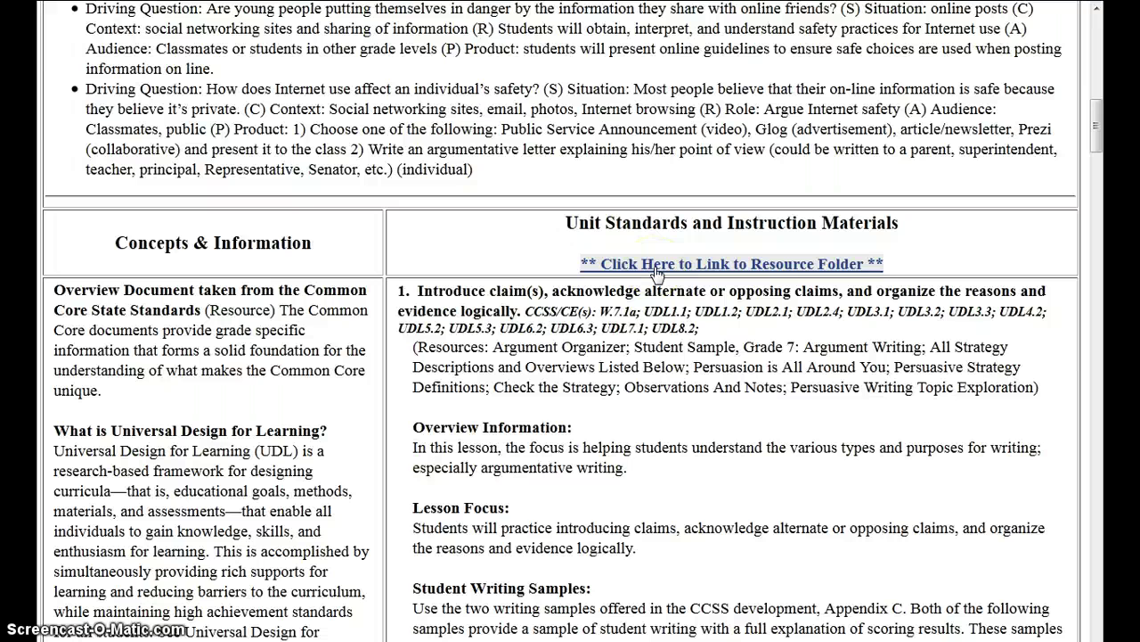
left_click(656, 267)
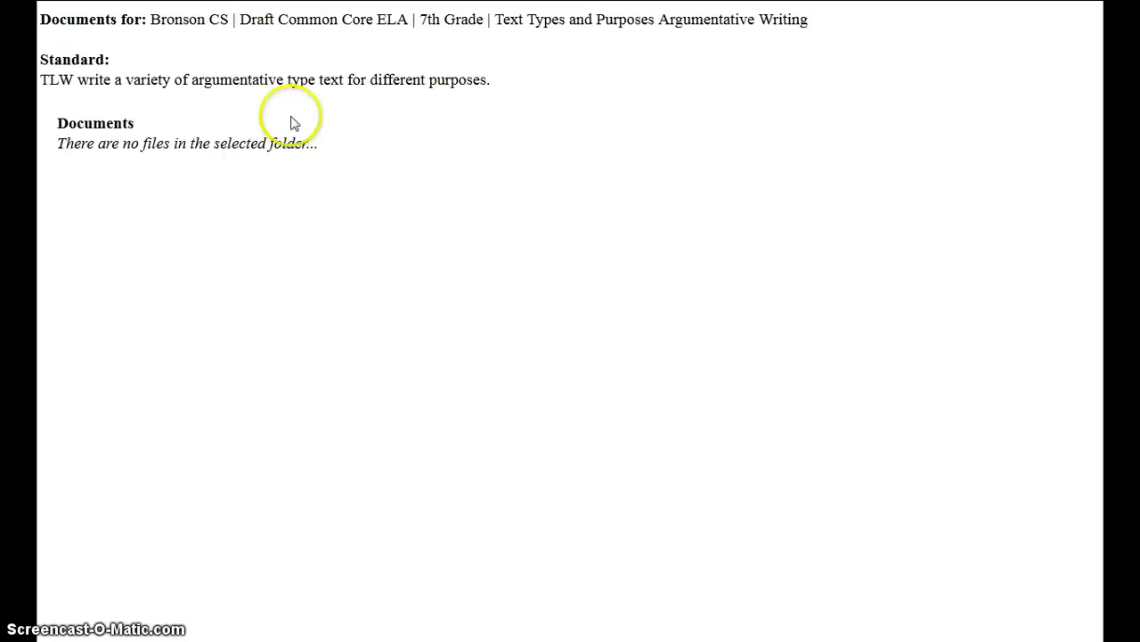
mouse_move(925, 14)
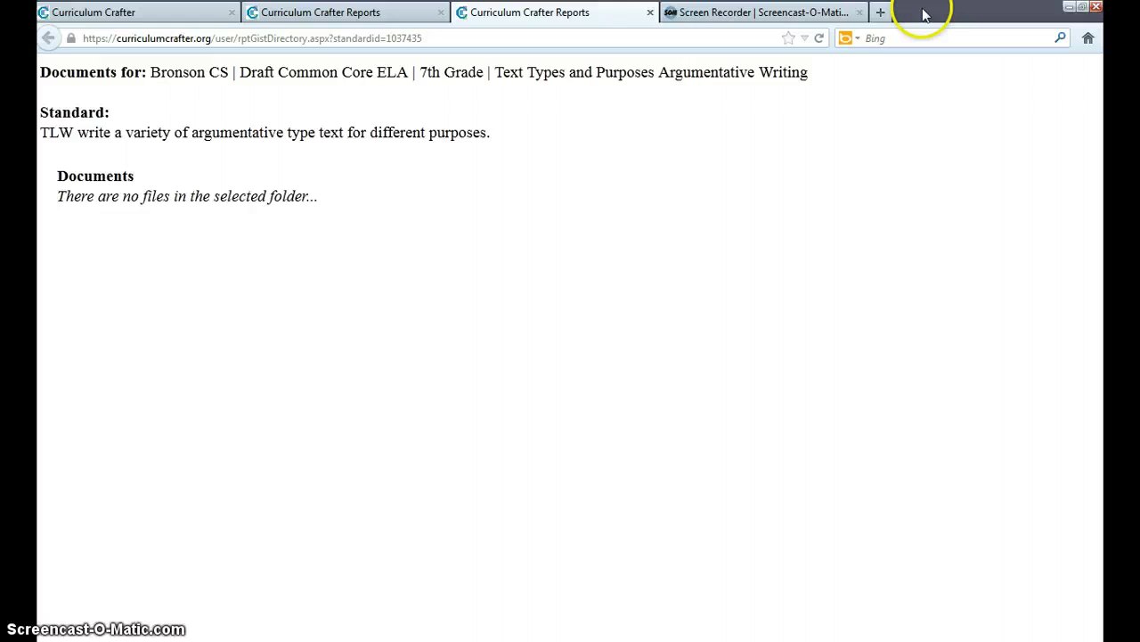
left_click(650, 15)
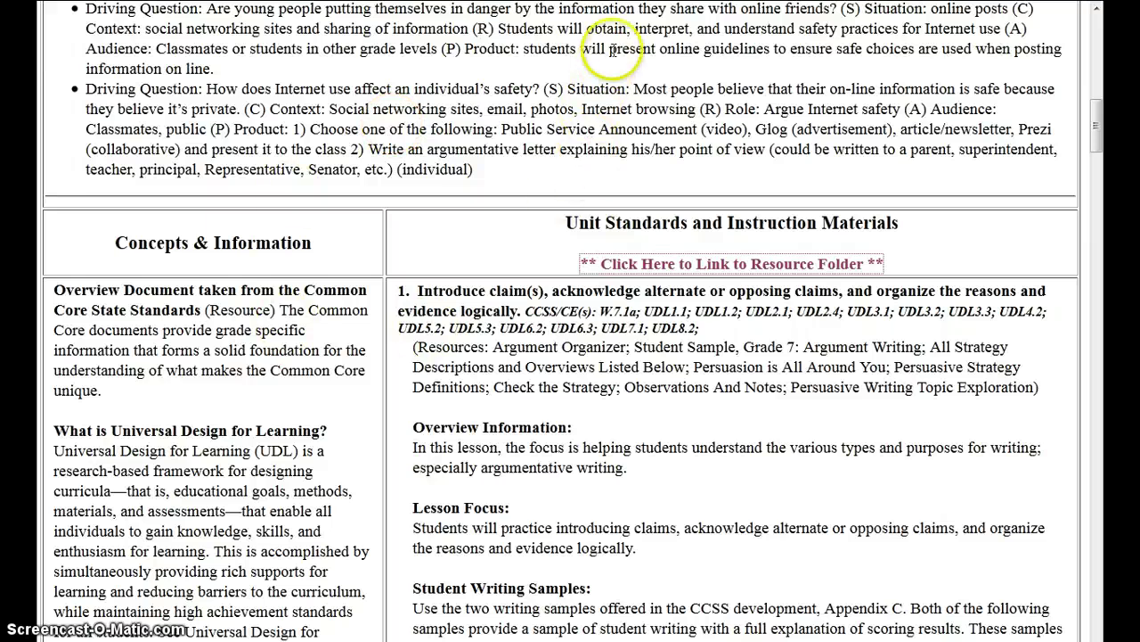
mouse_move(626, 10)
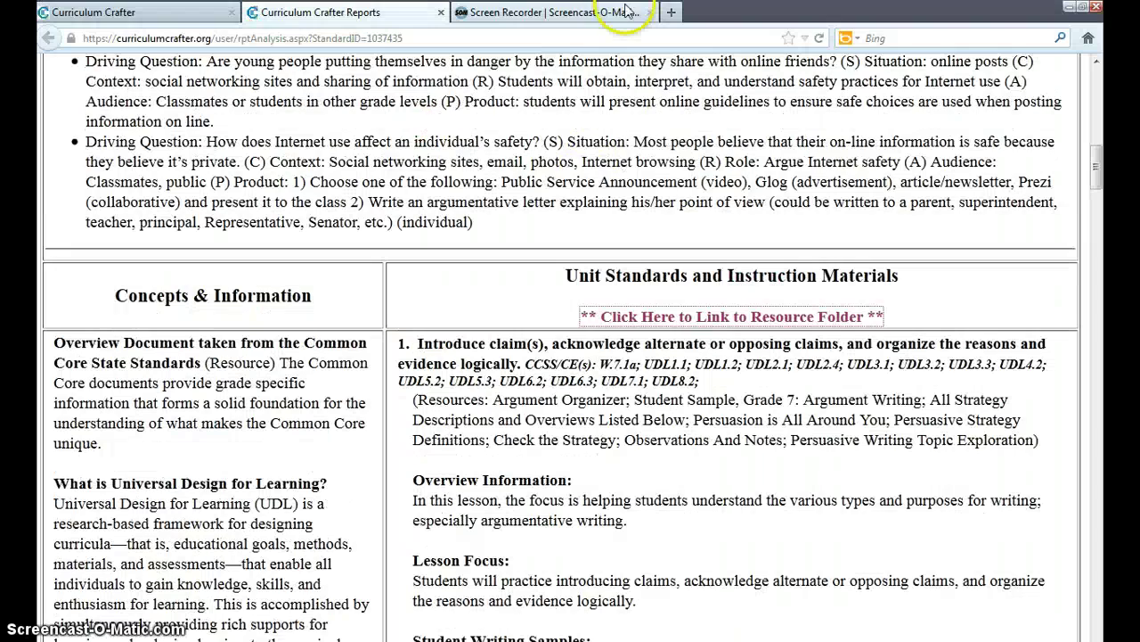
left_click(472, 13)
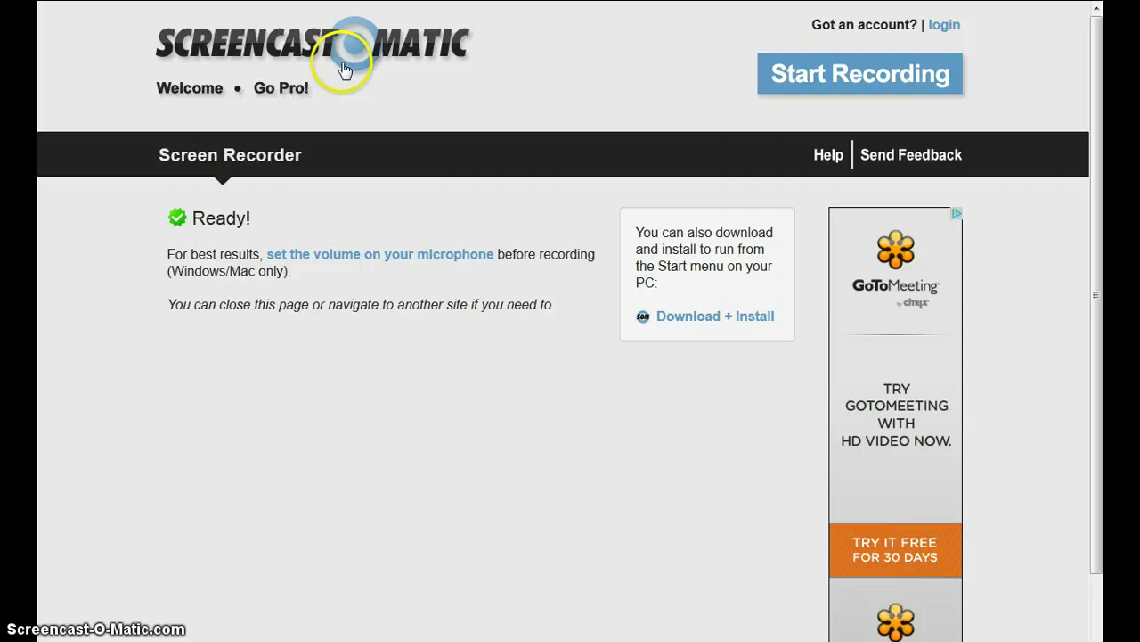
mouse_move(549, 10)
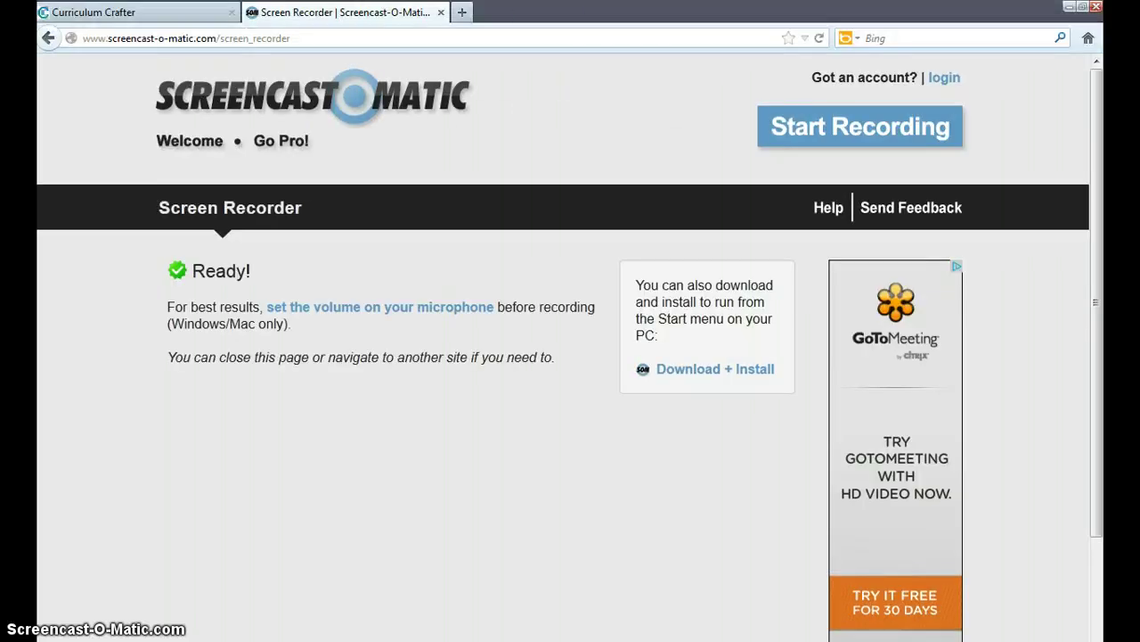
- Return to the Curriculum Crafter unit list, view the Text Types and Purposes Narrative Writing analysis, and close it
left_click(176, 11)
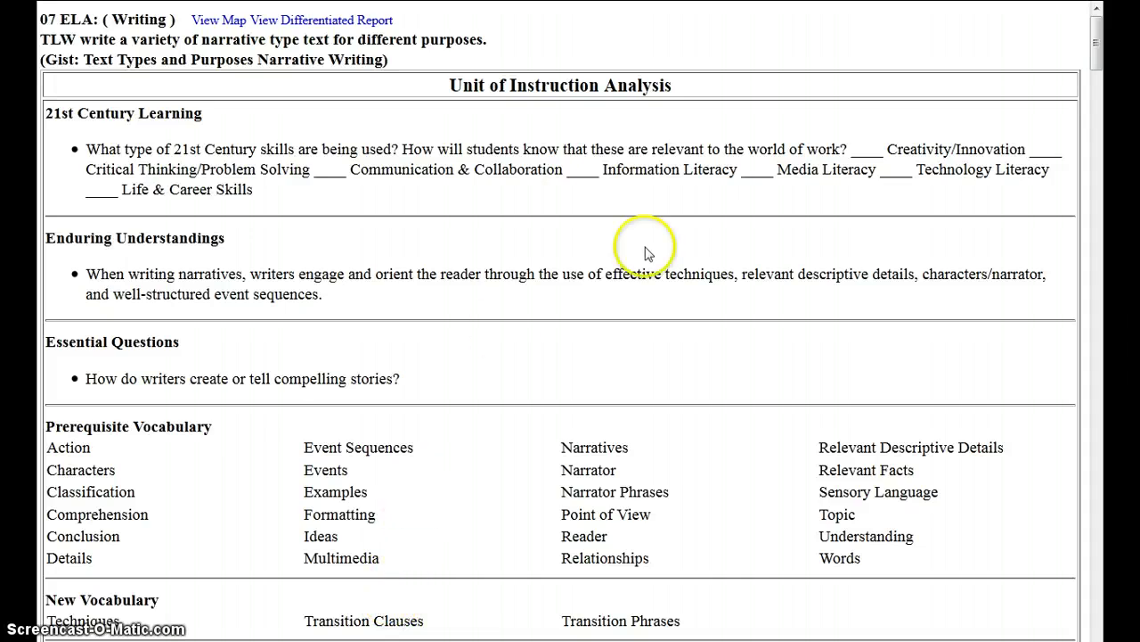
mouse_move(660, 5)
left_click(440, 12)
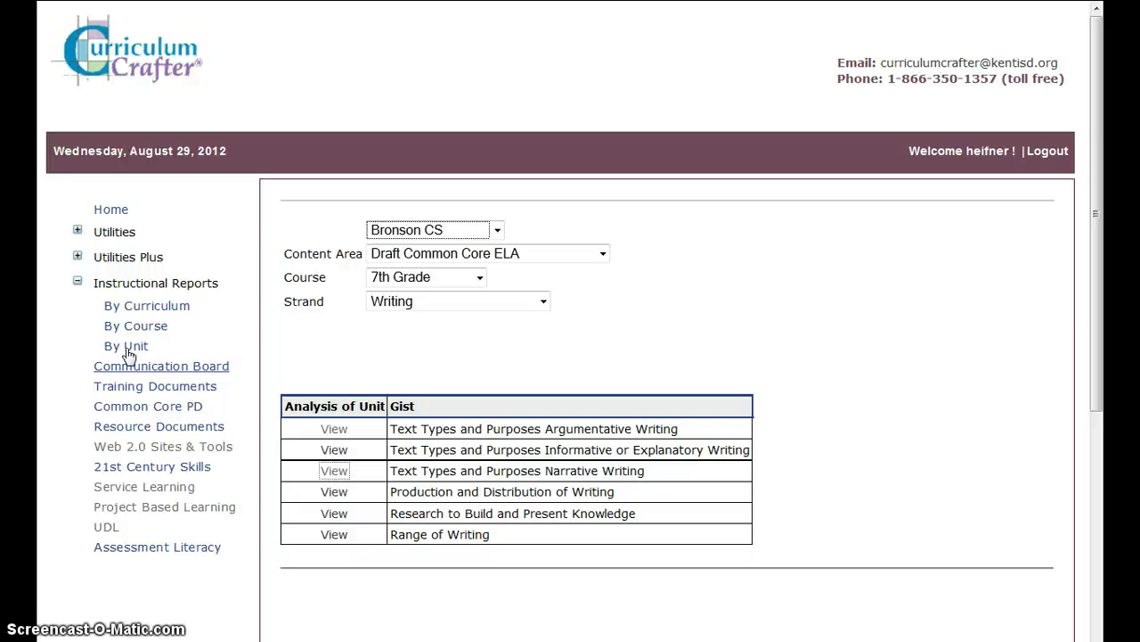
- View the Communication Board updates, followed by the Common Core PD page
left_click(123, 371)
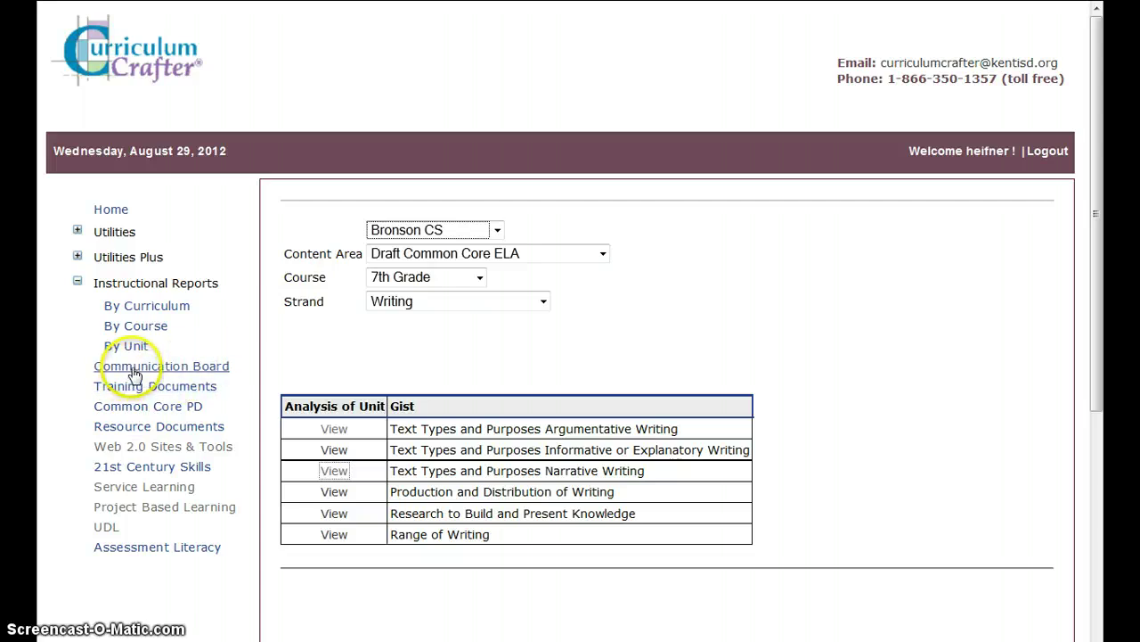
left_click(133, 368)
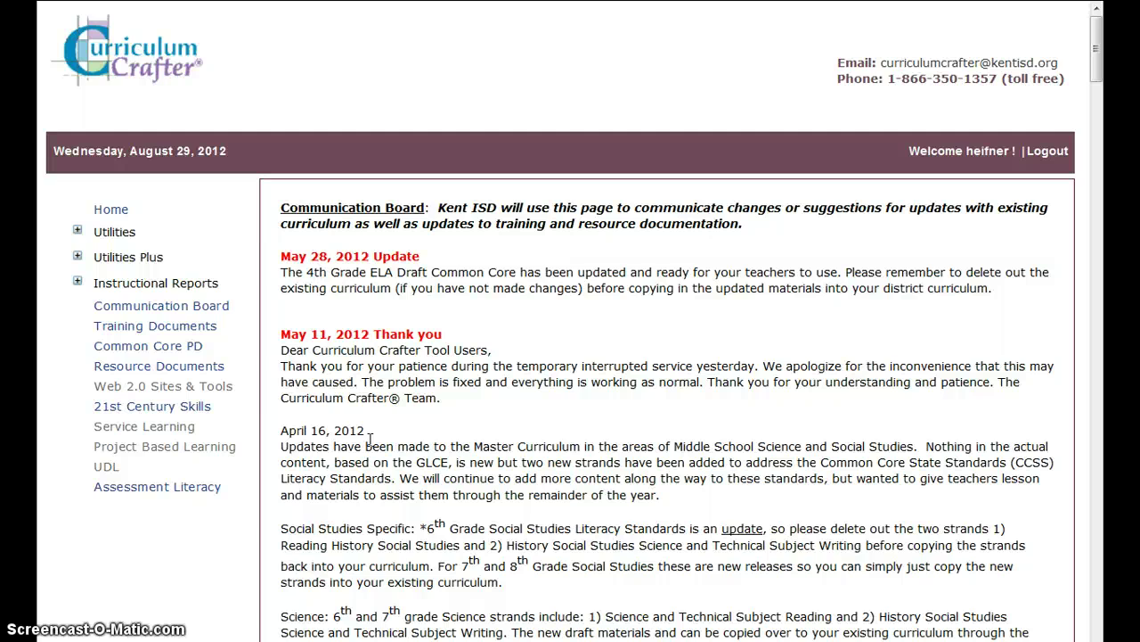
left_click(122, 331)
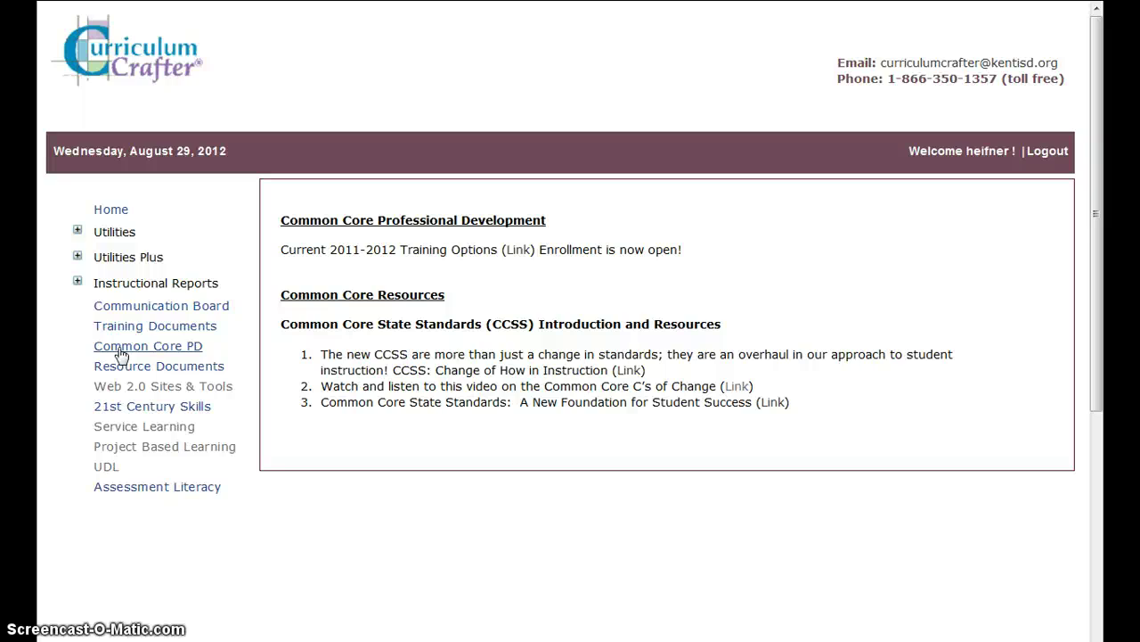
- Open the Training Documents page and look through its video guides and the training documents for teachers and administrators
left_click(135, 331)
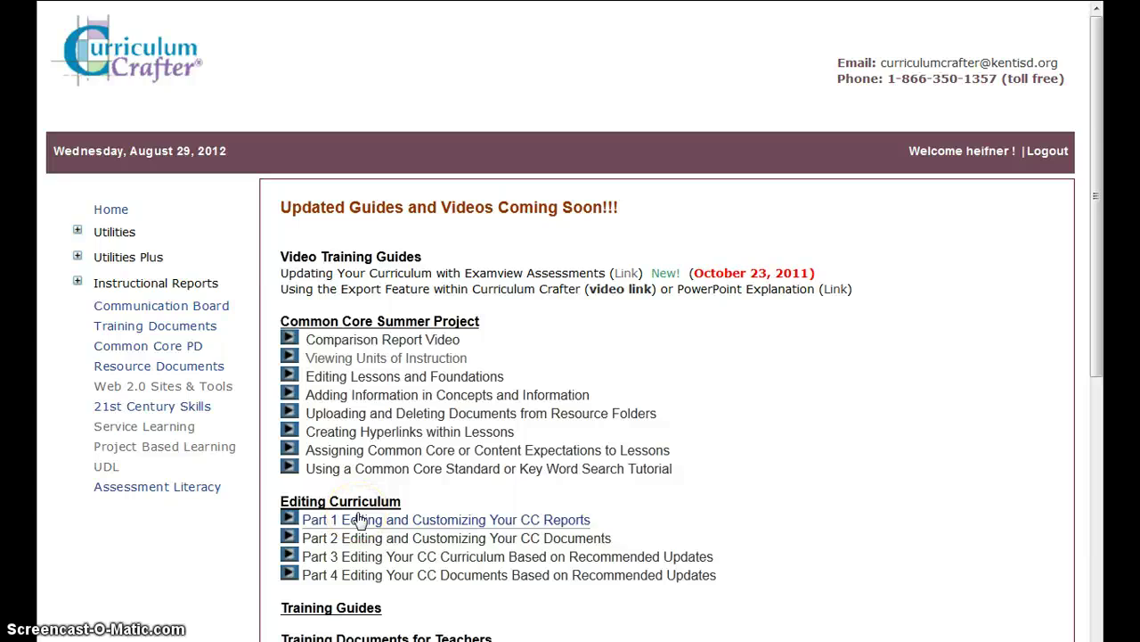
scroll(822, 453, "down", 4)
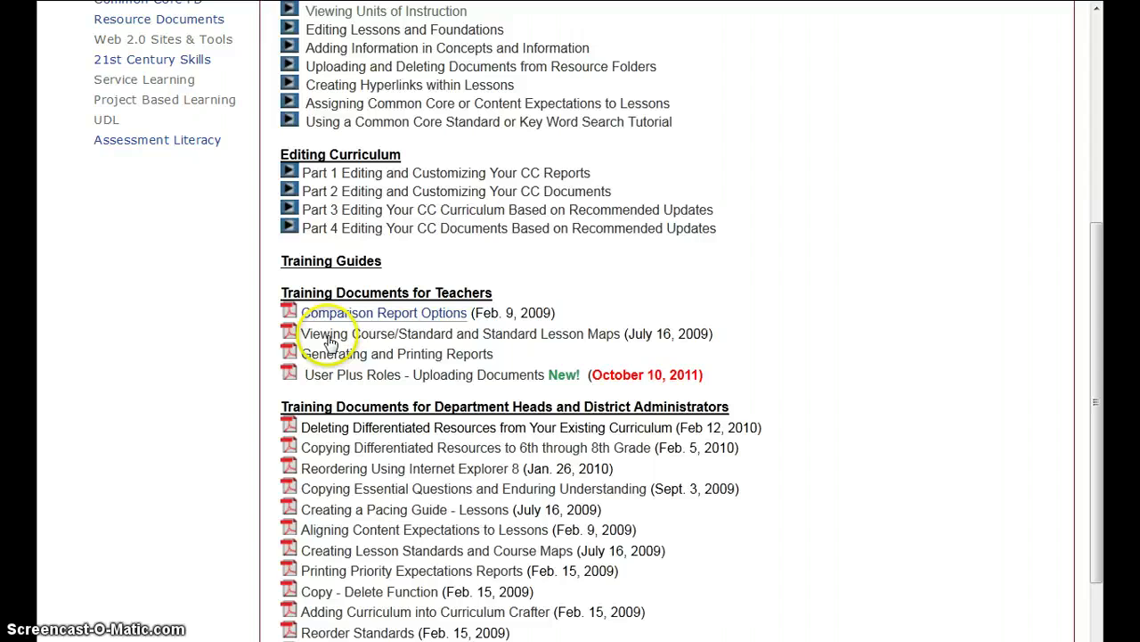
scroll(364, 332, "down", 2)
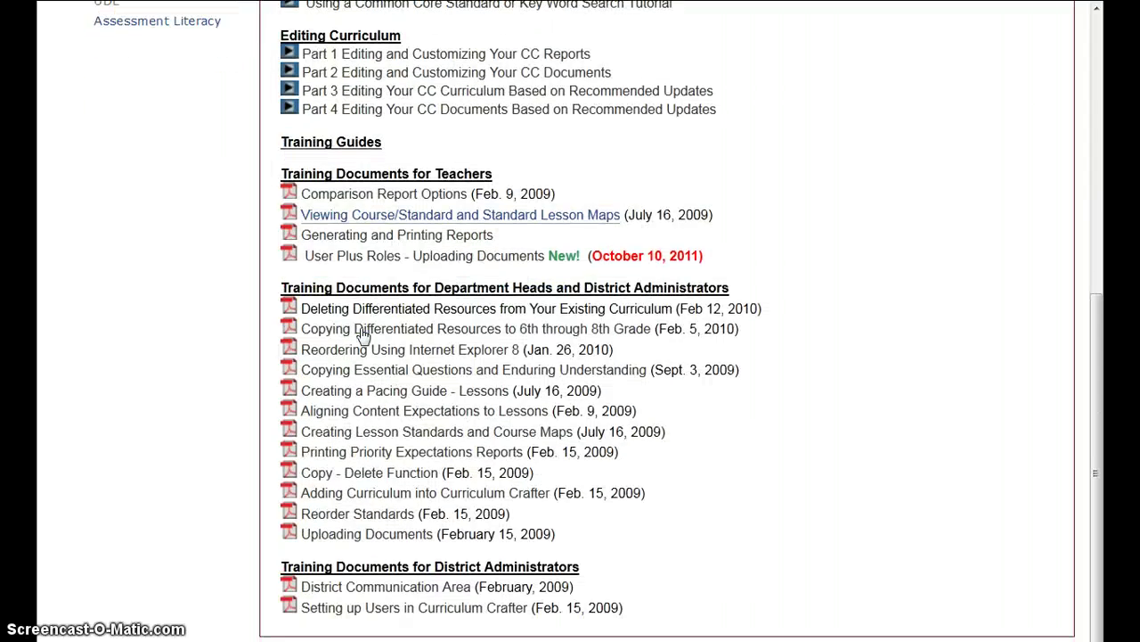
- Visit the 21st Century Skills page, followed by the Service Learning page, and look through its projects by subject
scroll(343, 385, "up", 5)
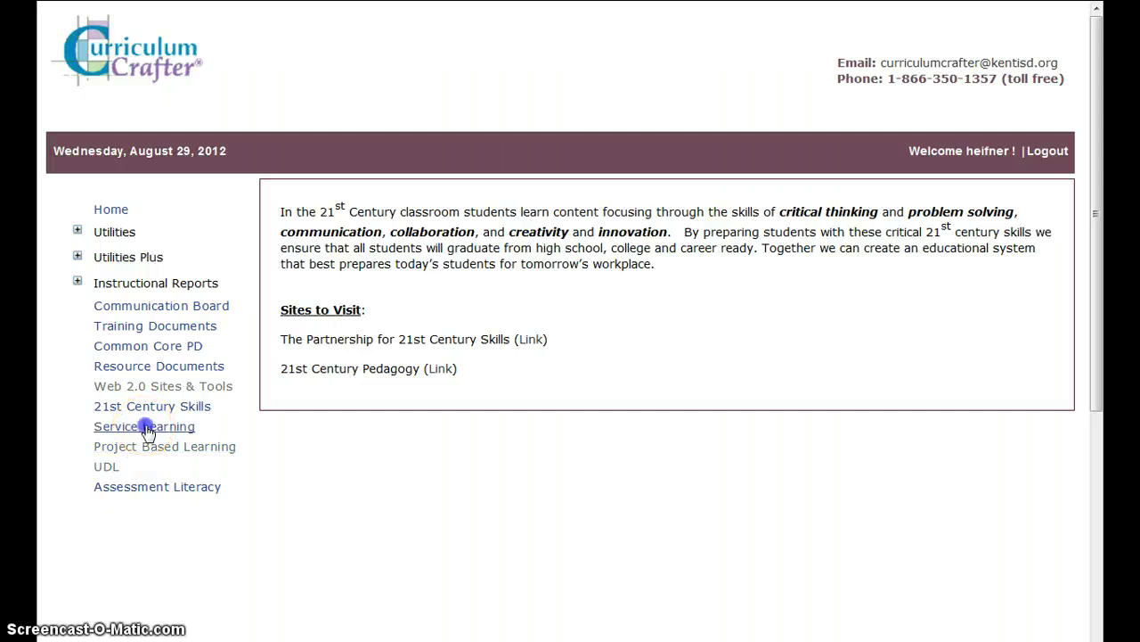
left_click(146, 429)
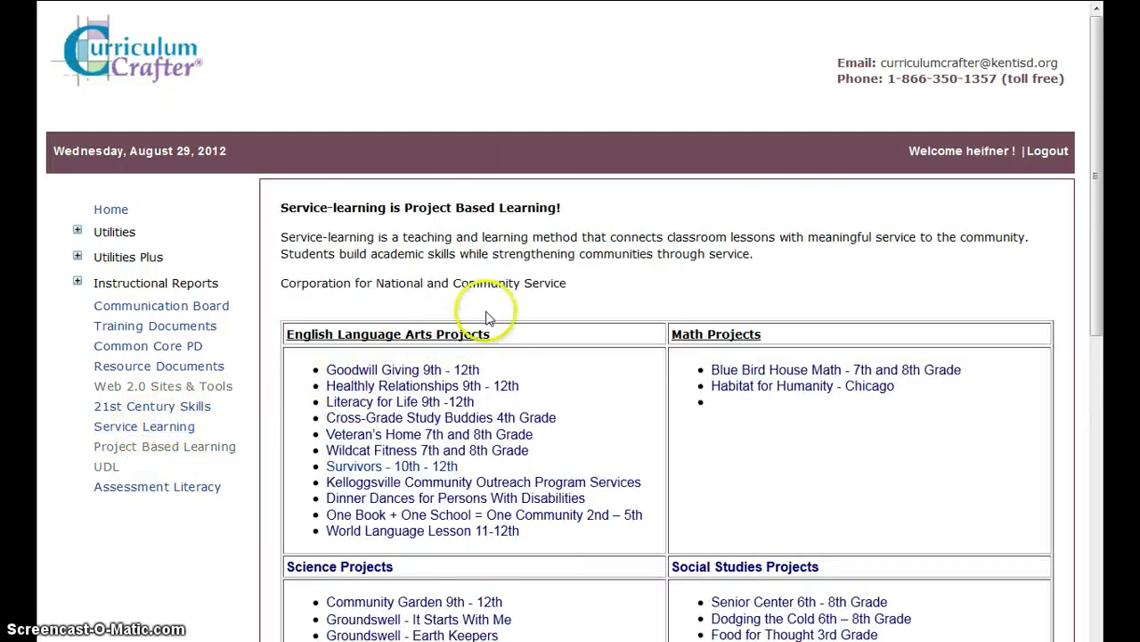
scroll(621, 296, "down", 4)
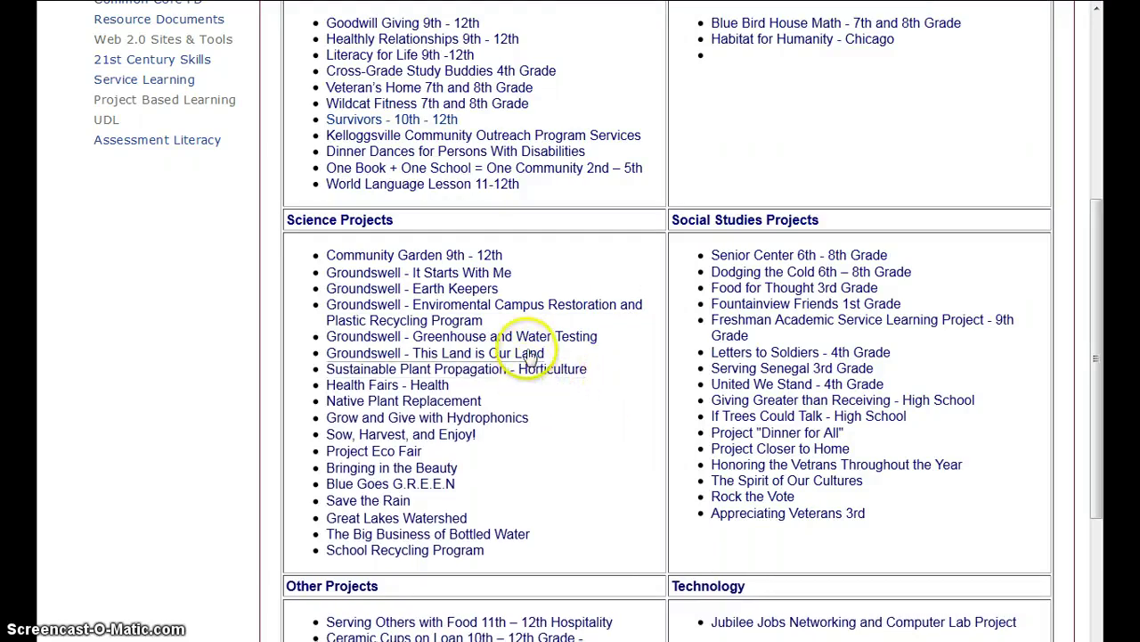
scroll(528, 350, "up", 3)
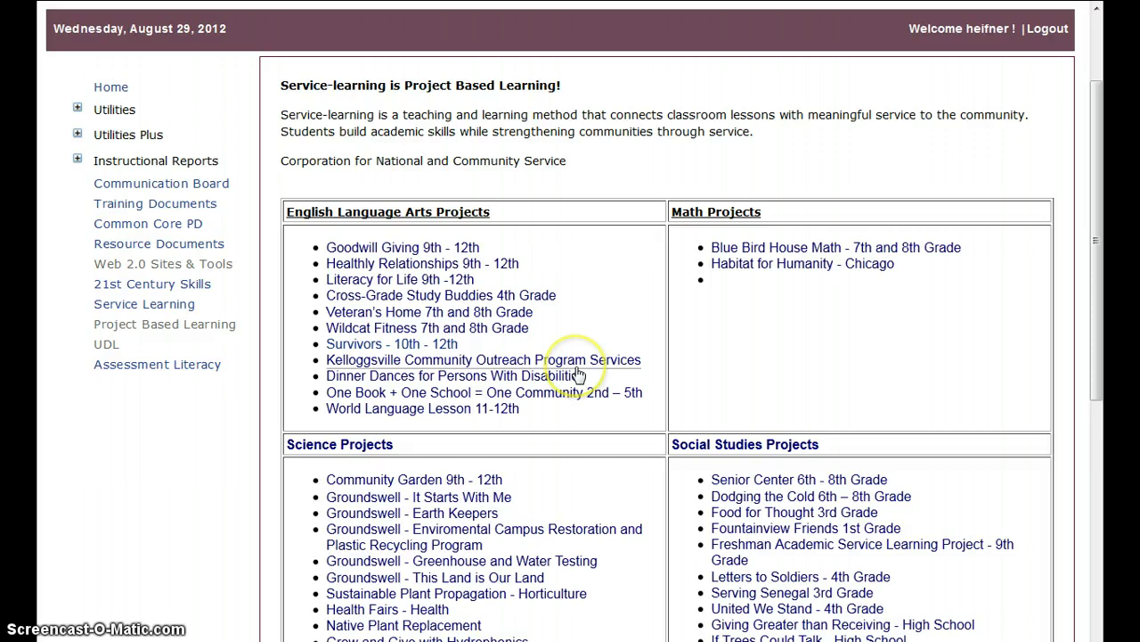
scroll(588, 376, "down", 4)
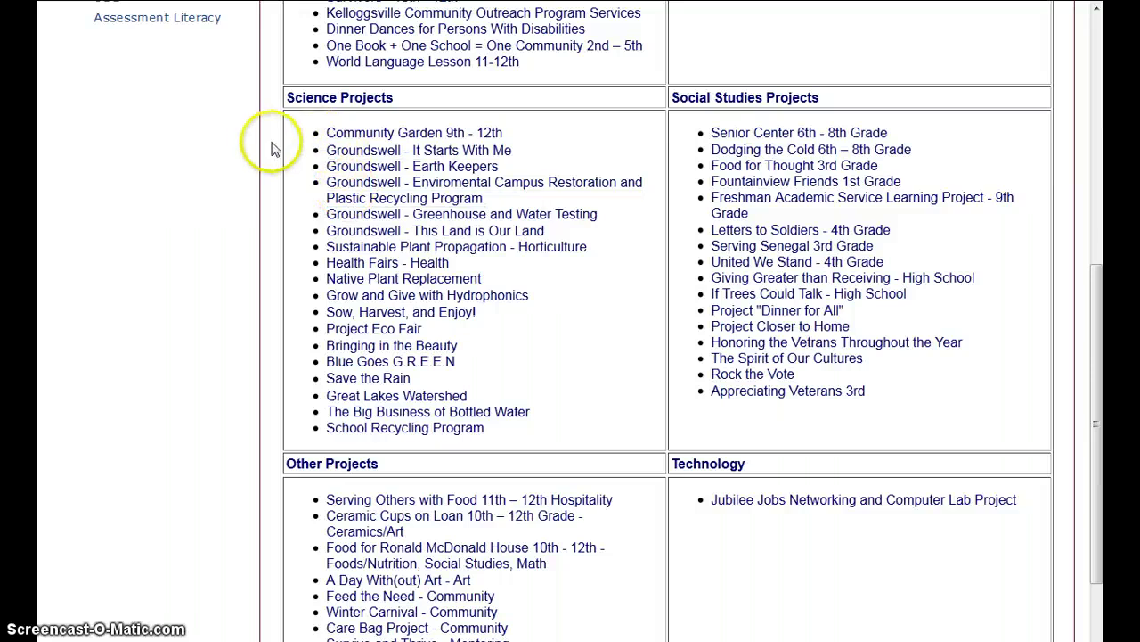
scroll(223, 159, "up", 3)
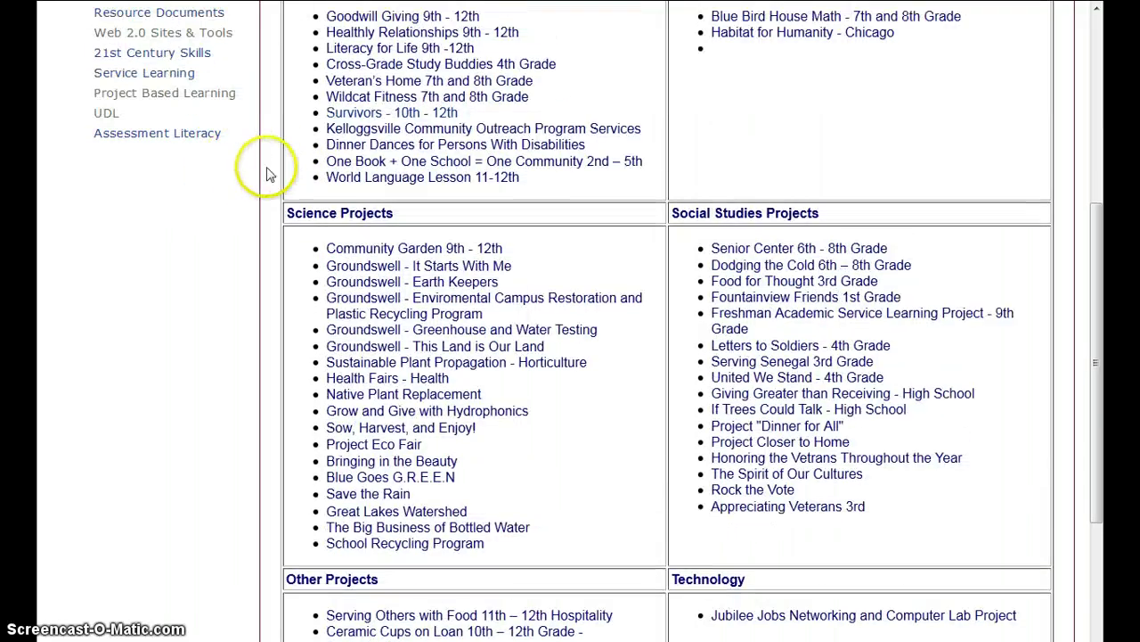
scroll(268, 134, "up", 6)
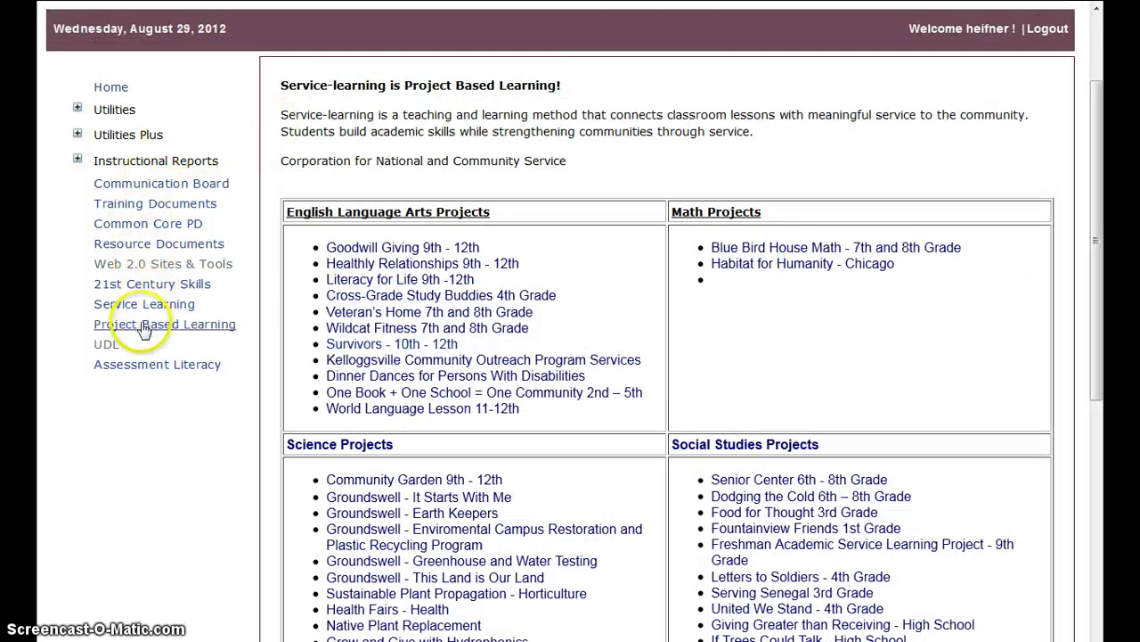
- Visit the UDL page, followed by the Assessment Literacy page, and look through its SBAC assessment links and claims documents
left_click(106, 353)
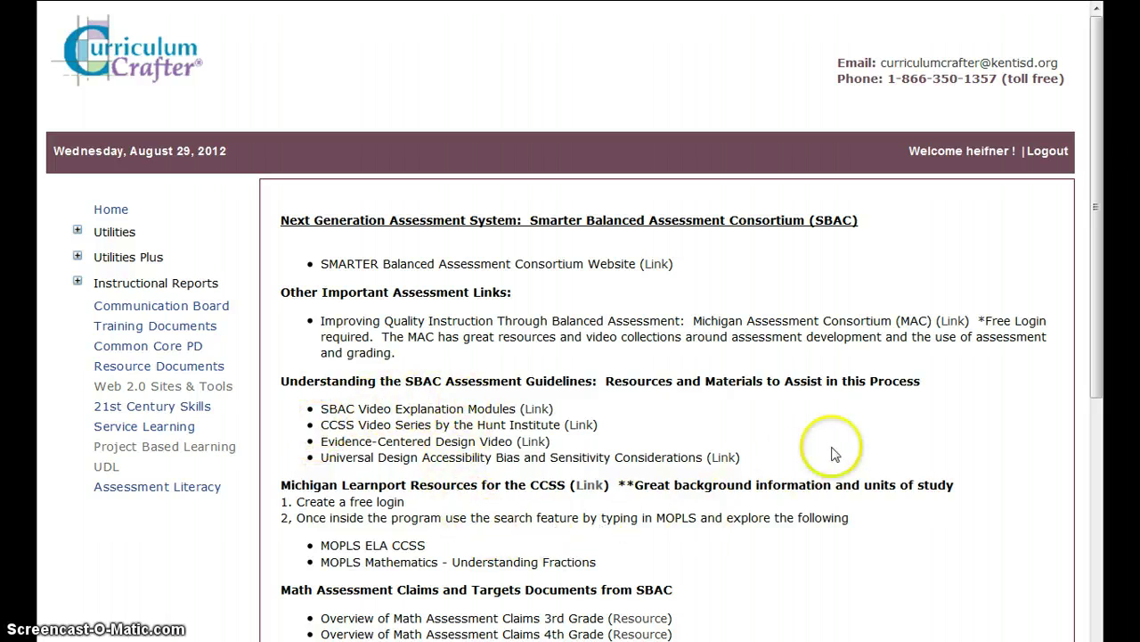
scroll(833, 455, "down", 3)
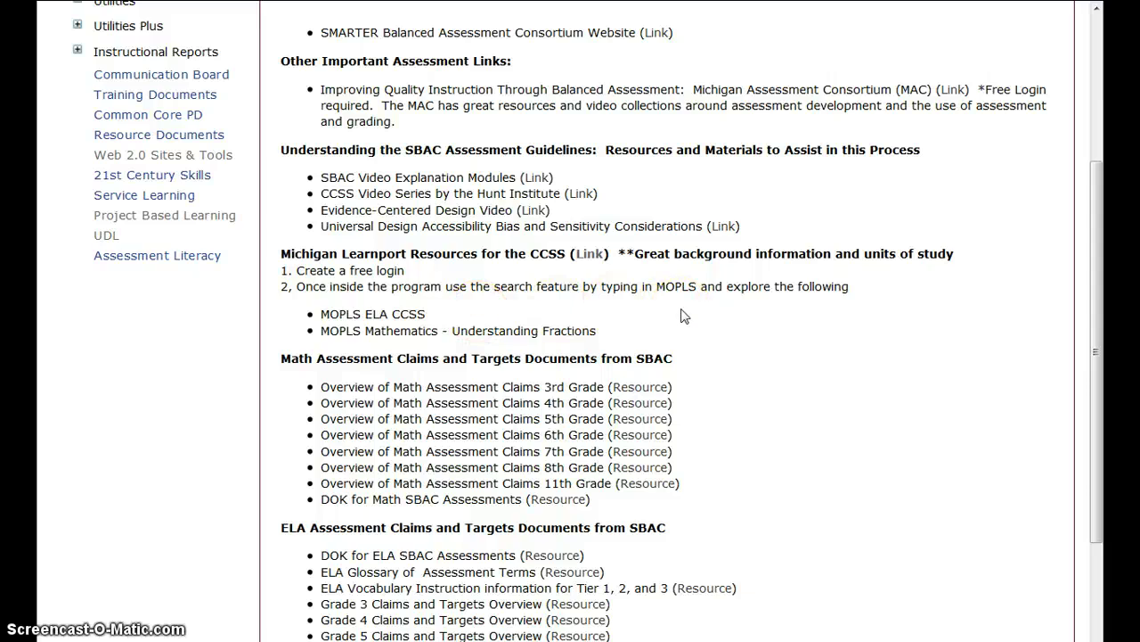
left_click(117, 256)
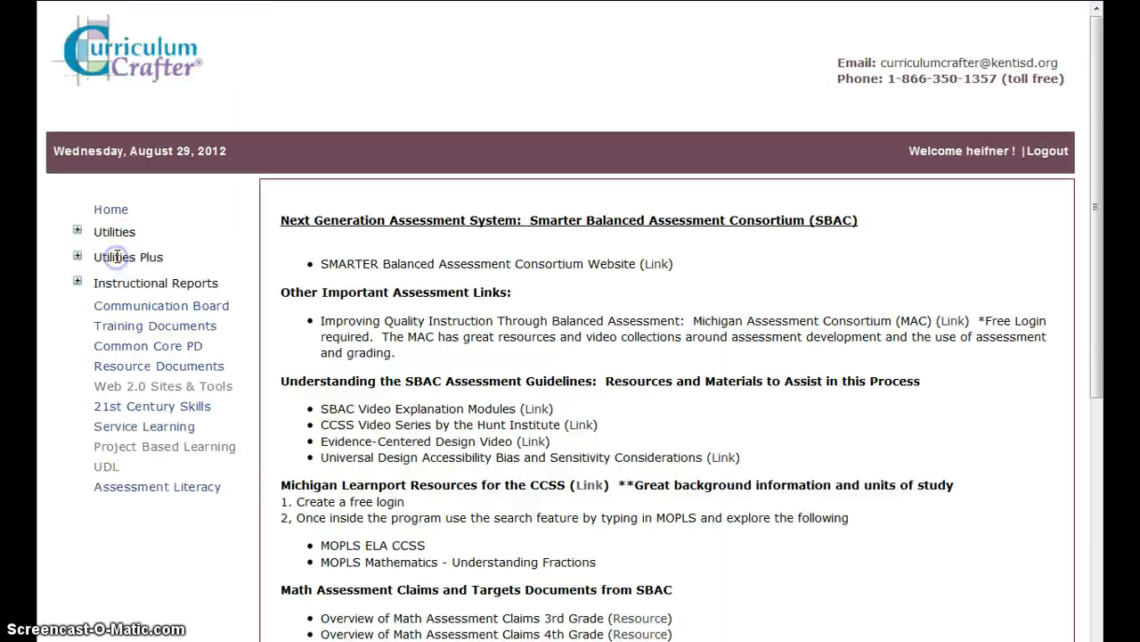
- Open the instructional reports by unit and choose the Bronson CS curriculum
left_click(78, 280)
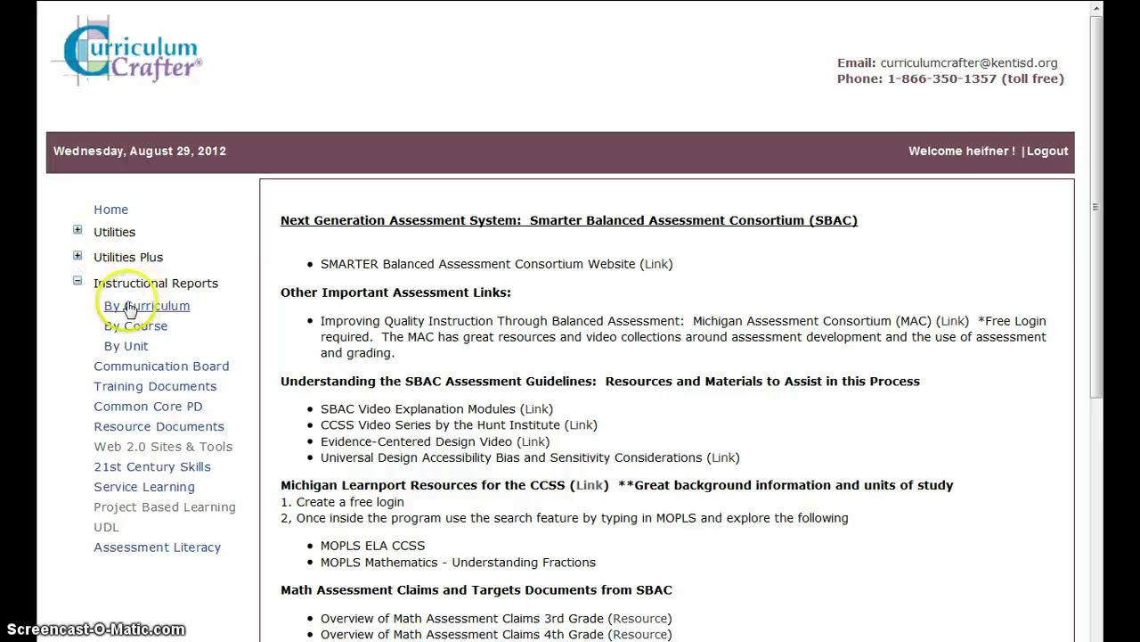
left_click(132, 349)
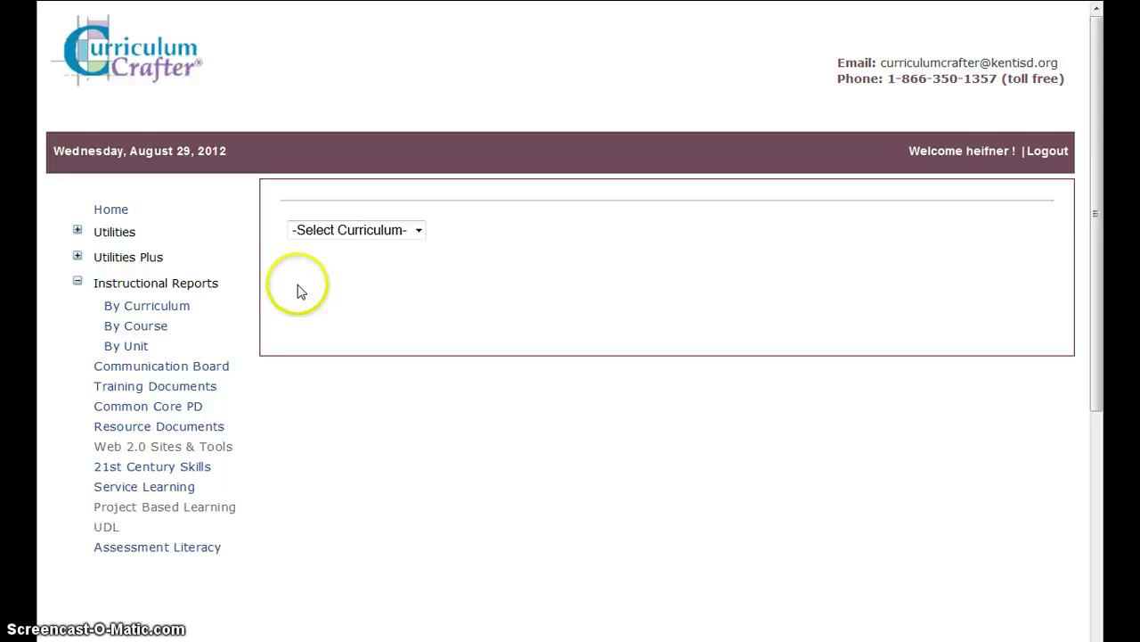
left_click(416, 230)
left_click(387, 265)
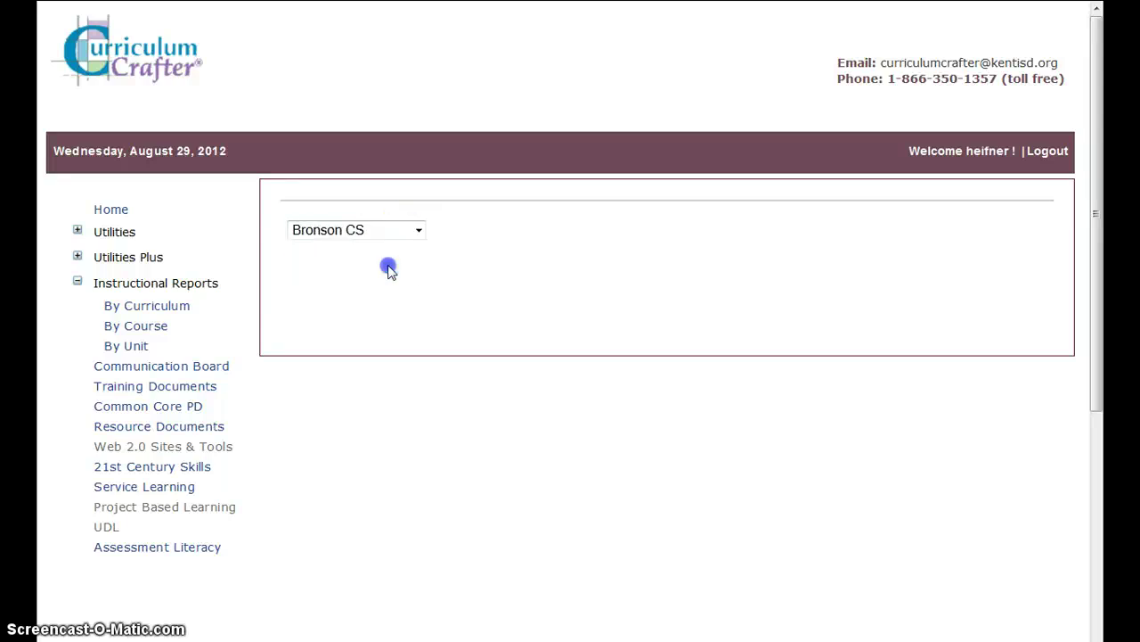
- List the units for the Draft Common Core ELA content area, 9th-10th Grade course and Writing strand
left_click(603, 255)
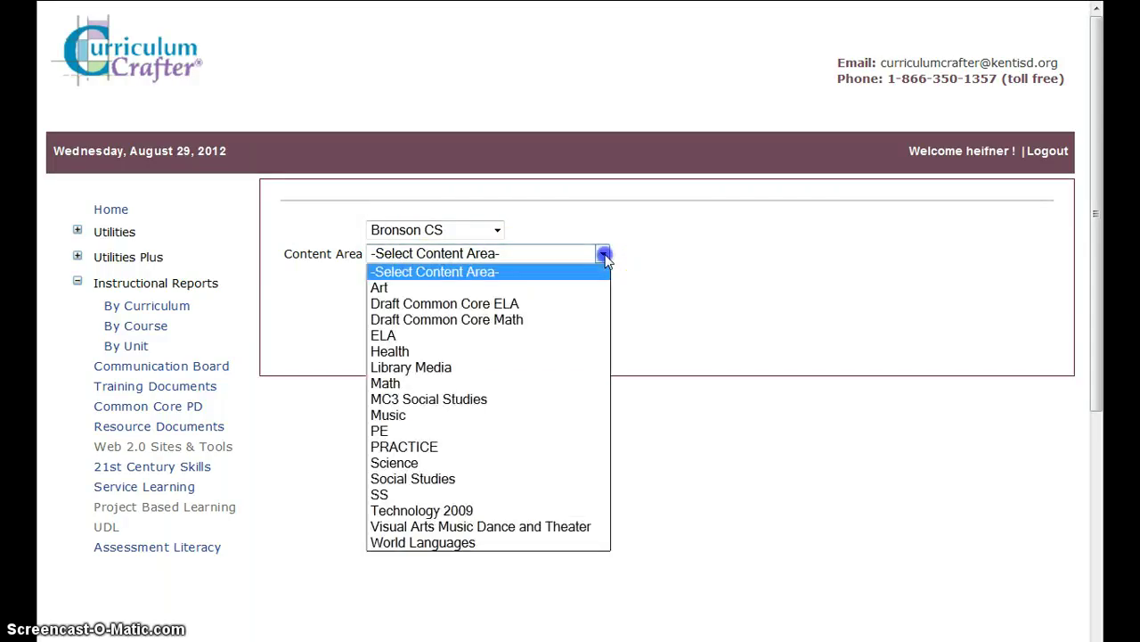
left_click(514, 305)
left_click(480, 279)
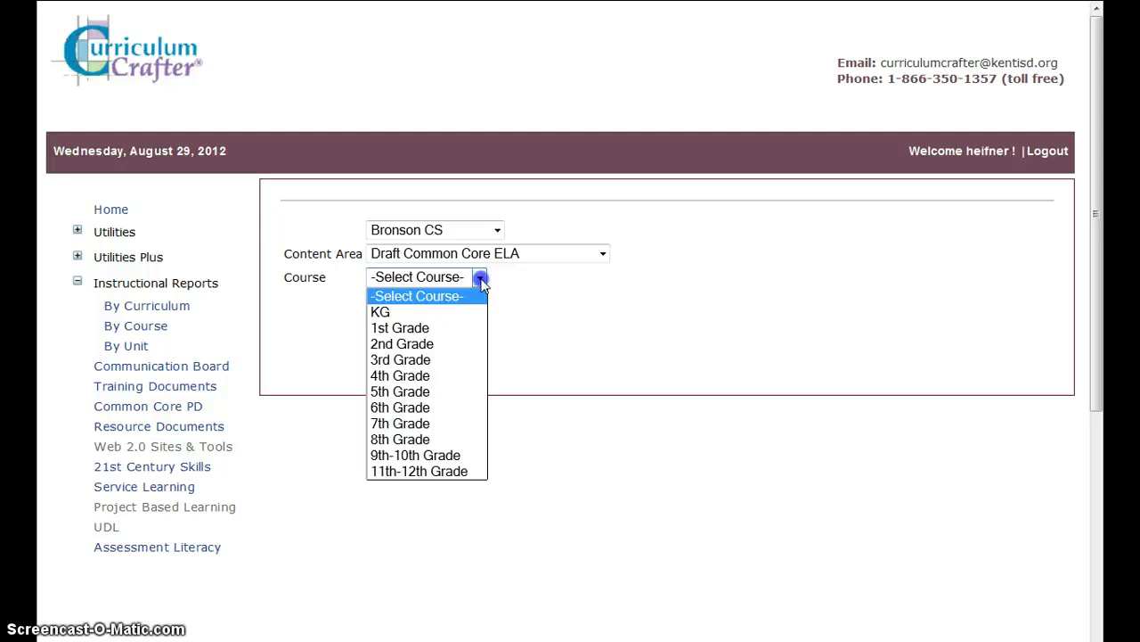
left_click(405, 456)
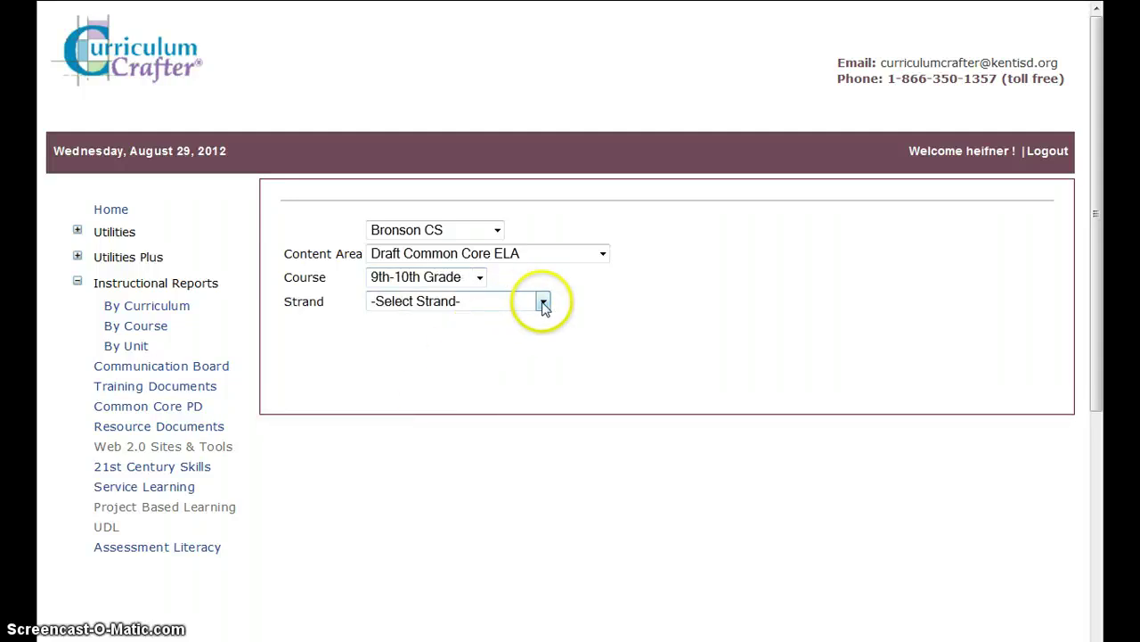
left_click(543, 302)
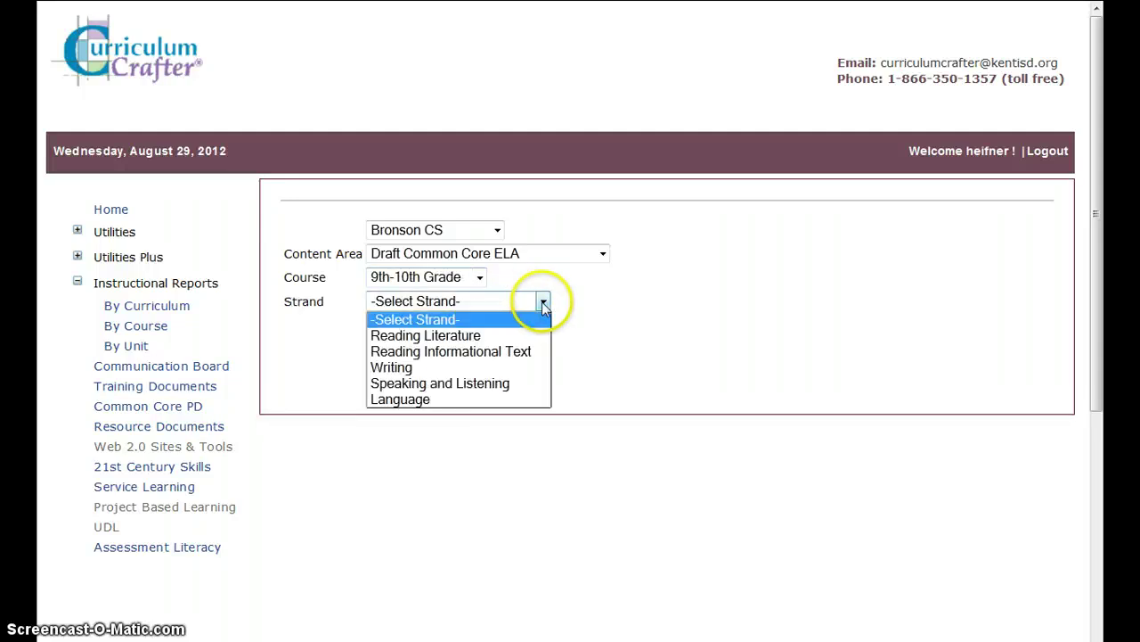
left_click(437, 368)
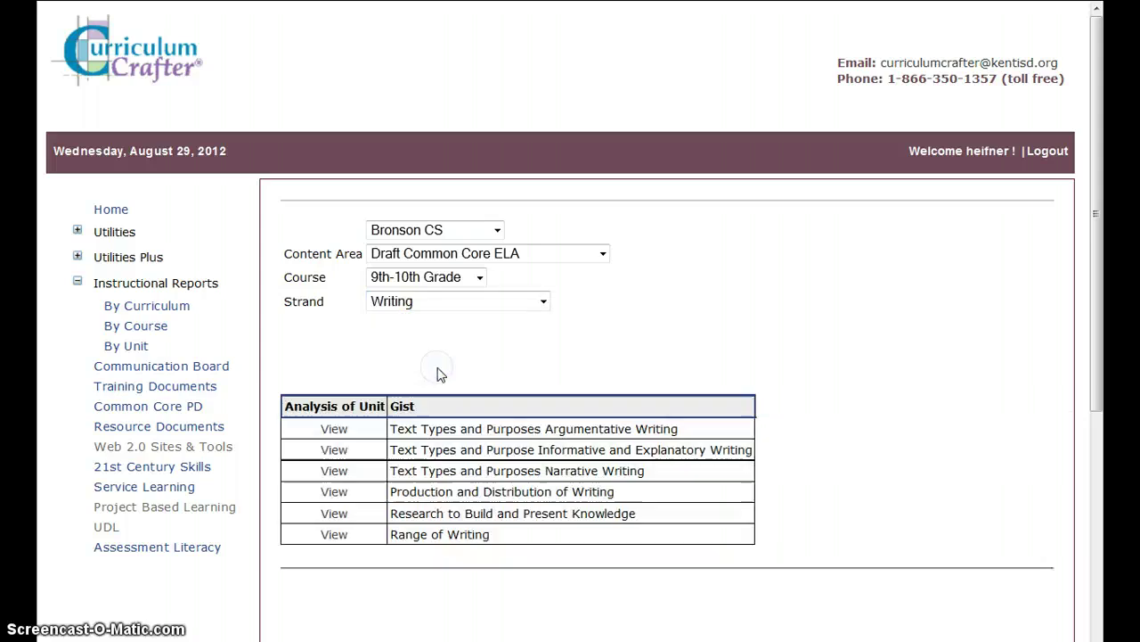